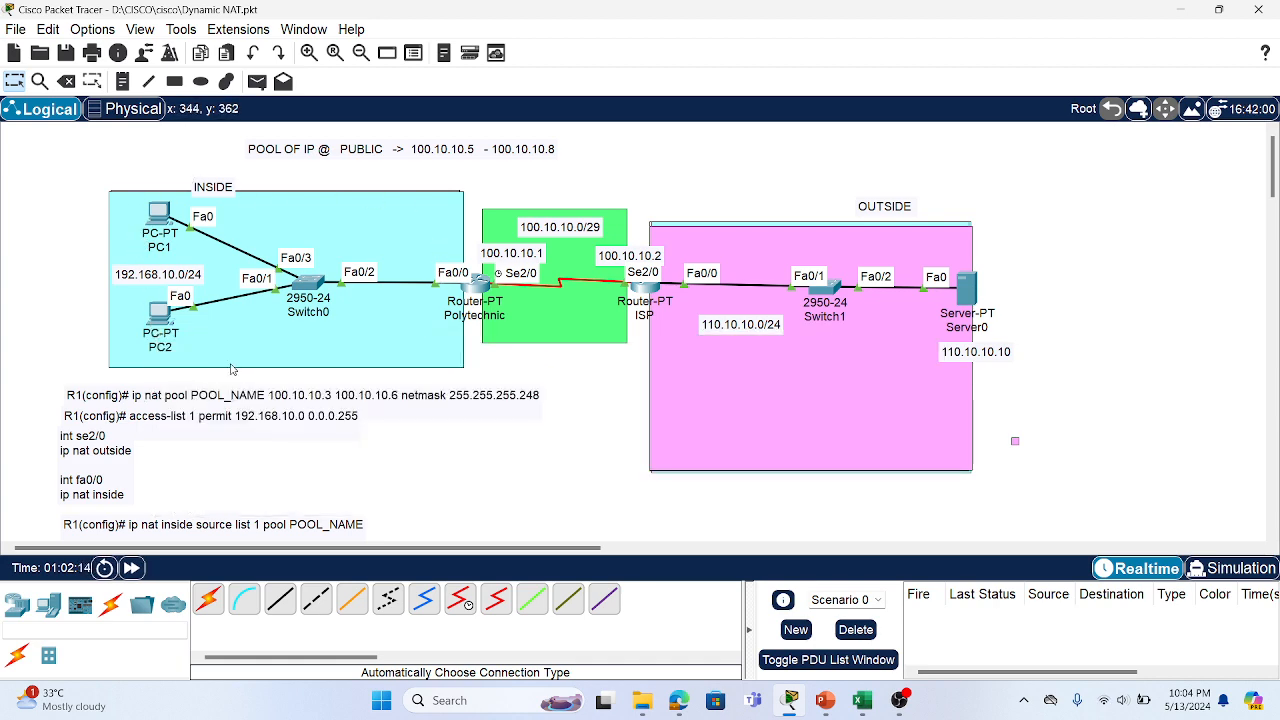
Check the IP address settings of PC1 and PC2
click(157, 216)
click(512, 216)
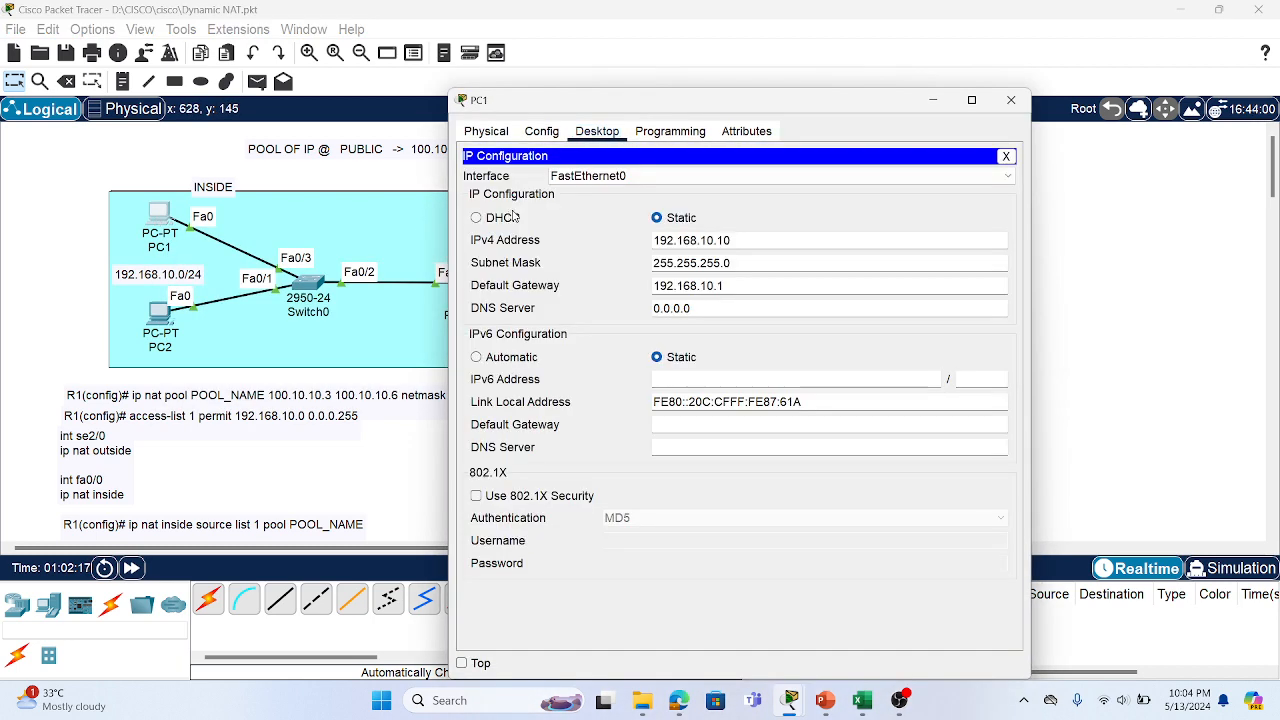
click(1011, 104)
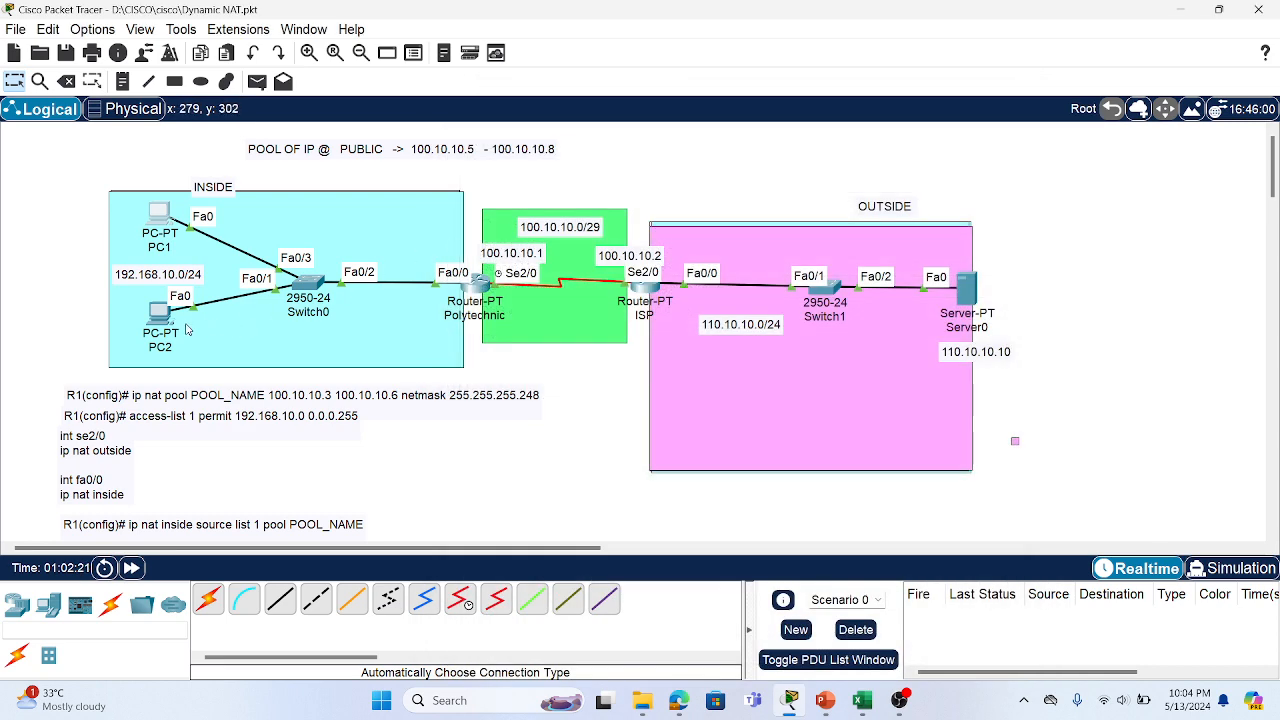
click(162, 316)
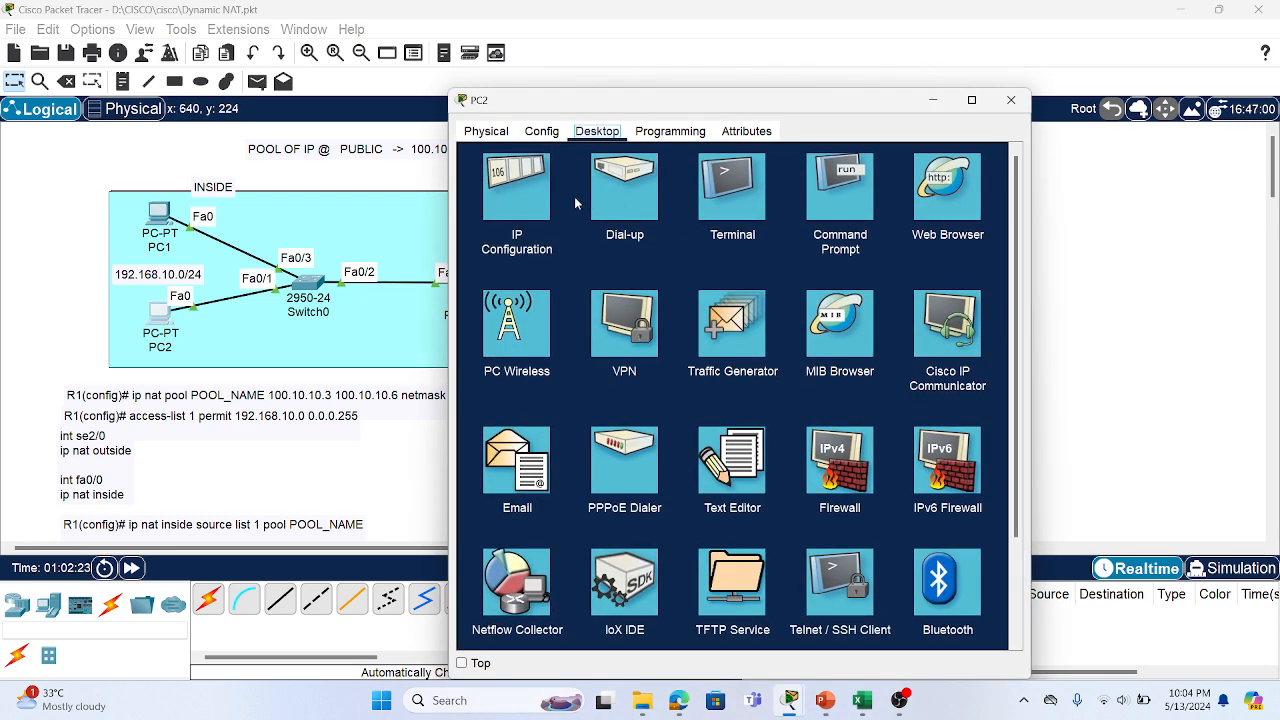
click(518, 200)
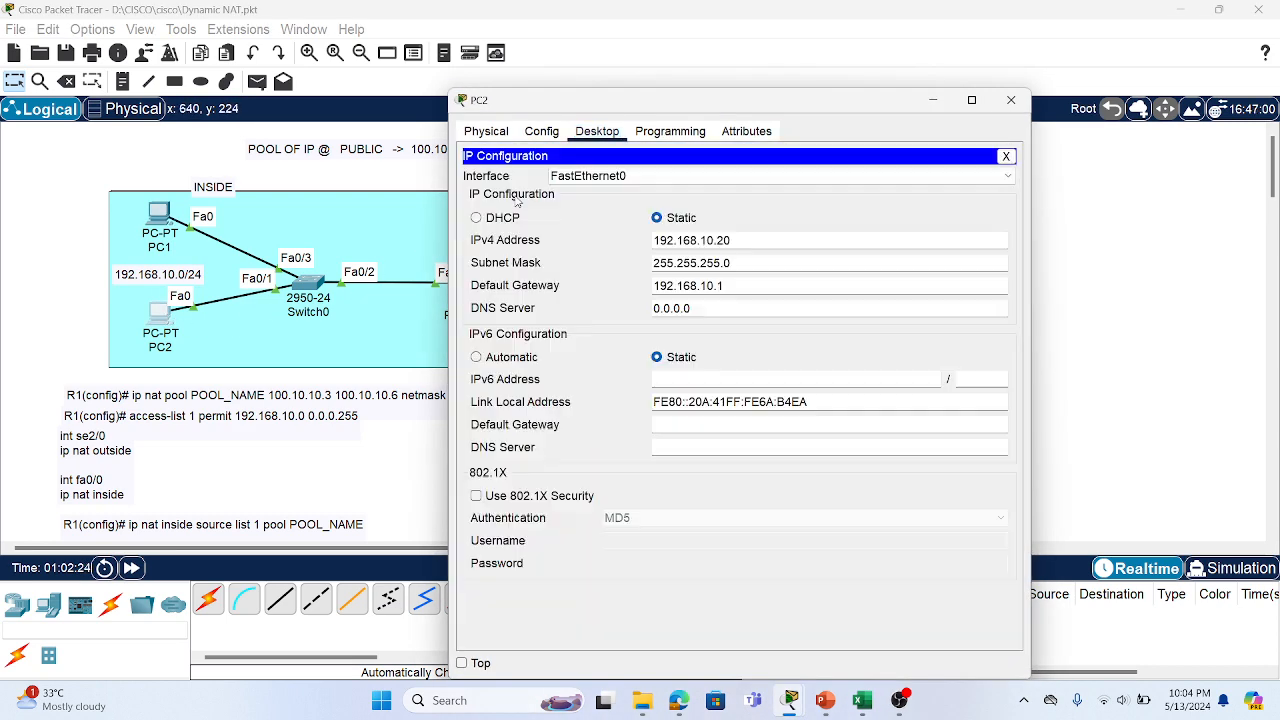
click(1011, 100)
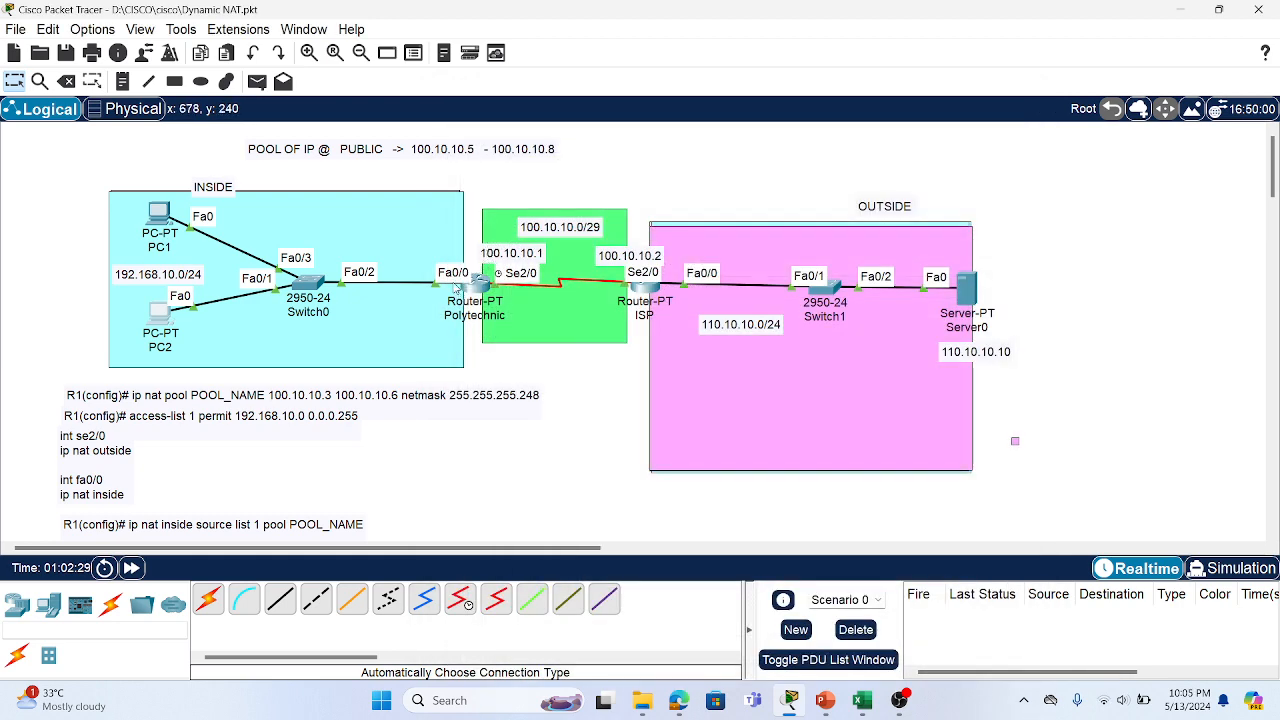
mouse_move(461, 287)
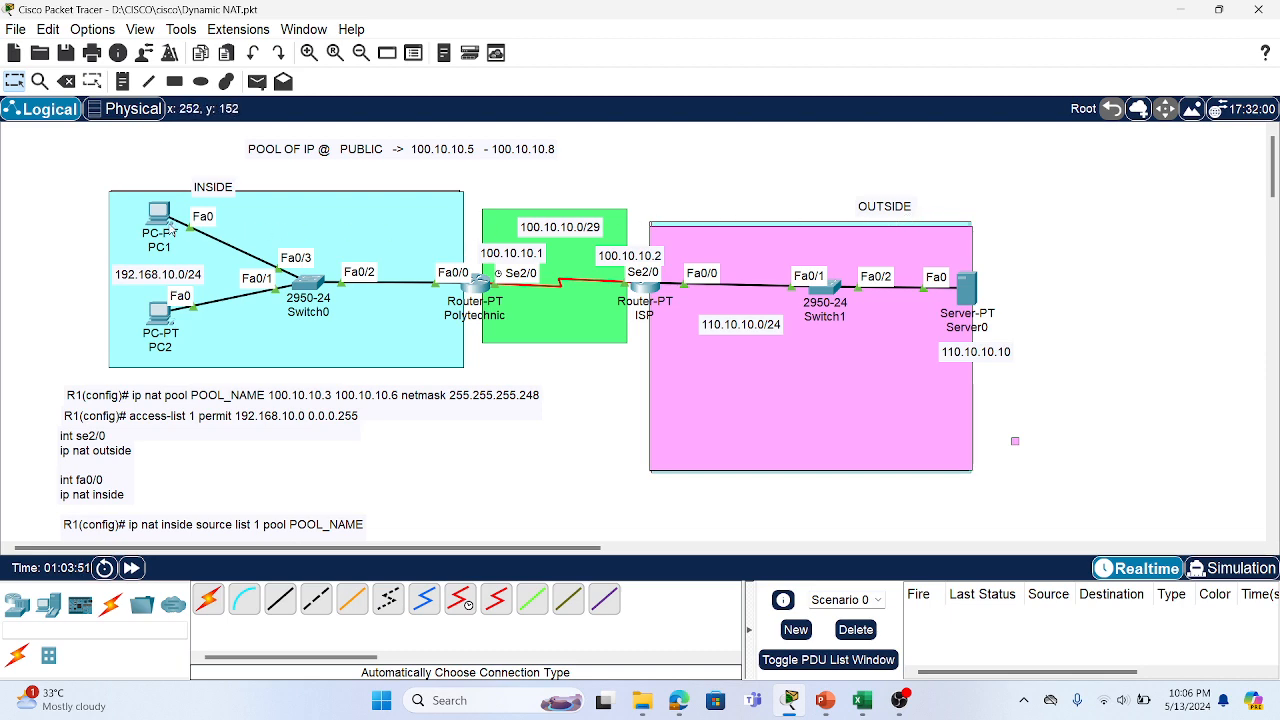
mouse_move(160, 218)
Change the POOL OF IP note from 100.10.10.5–.8 to 100.10.10.3 - 100.10.10.6
double_click(472, 157)
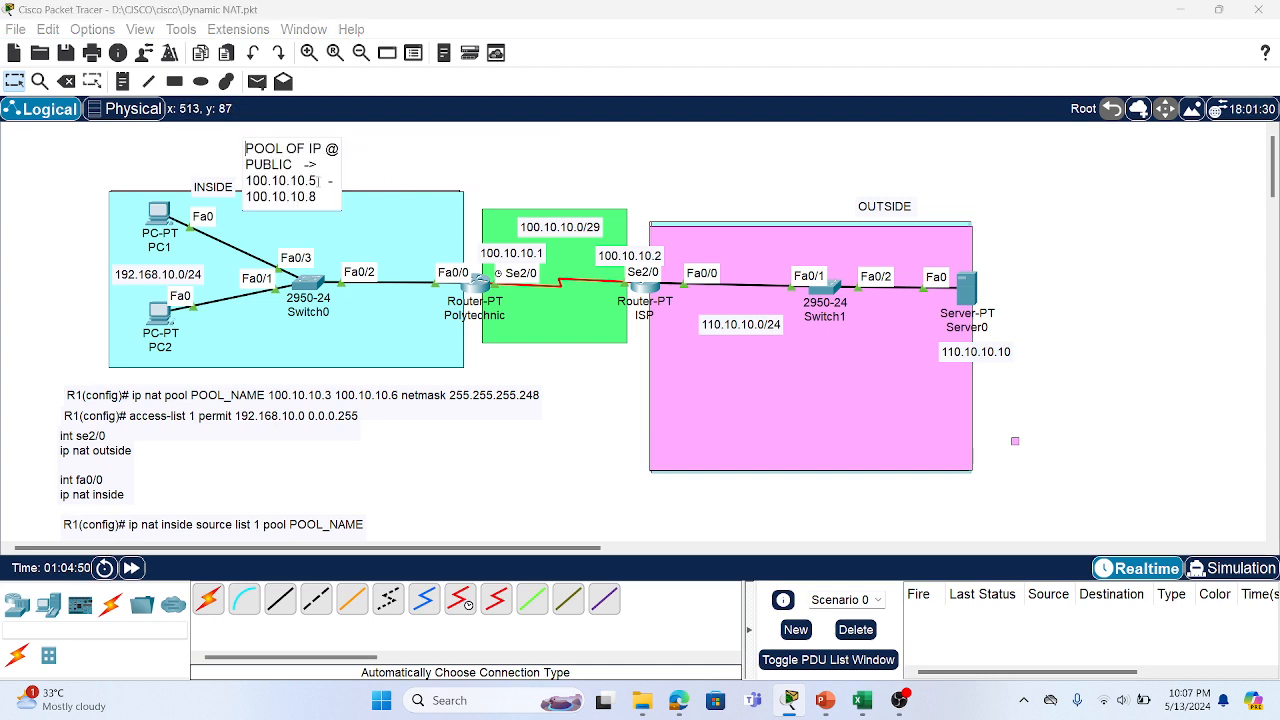
drag(316, 181, 309, 181)
text(3)
key(BackSpace)
text(6)
click(163, 163)
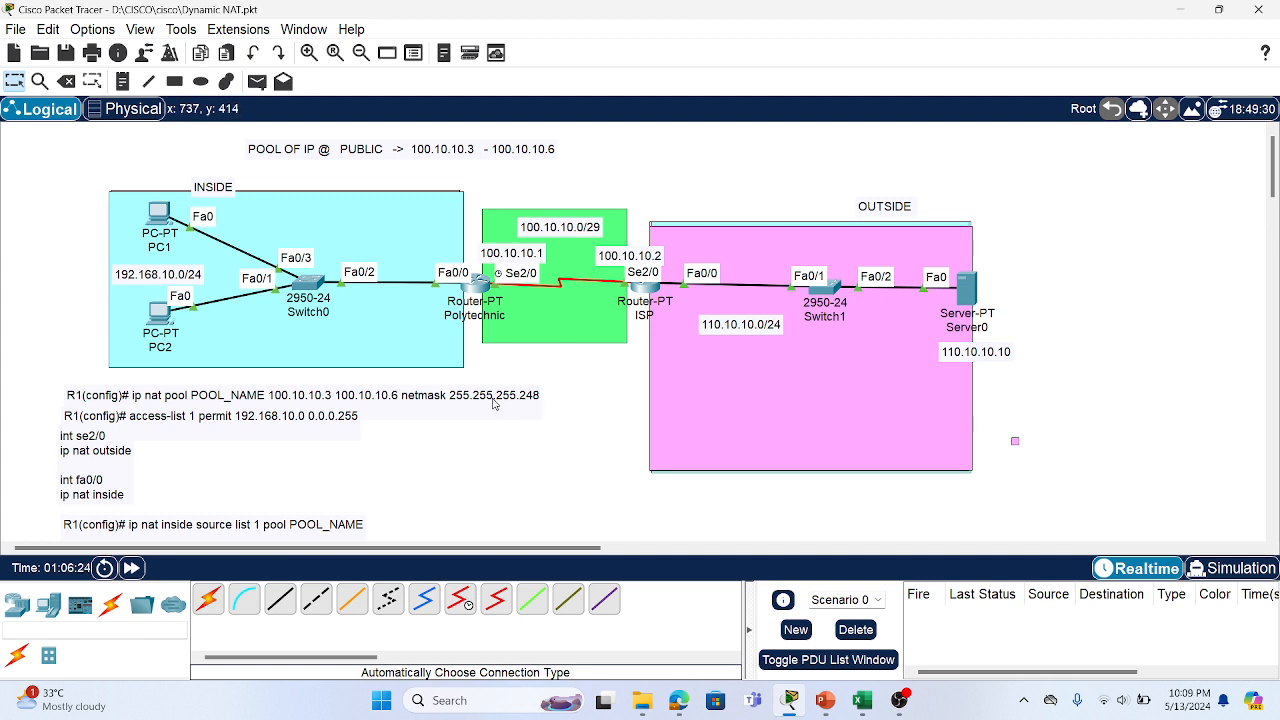
Open the Polytechnic router's CLI and enter global configuration mode with en and config t
click(473, 283)
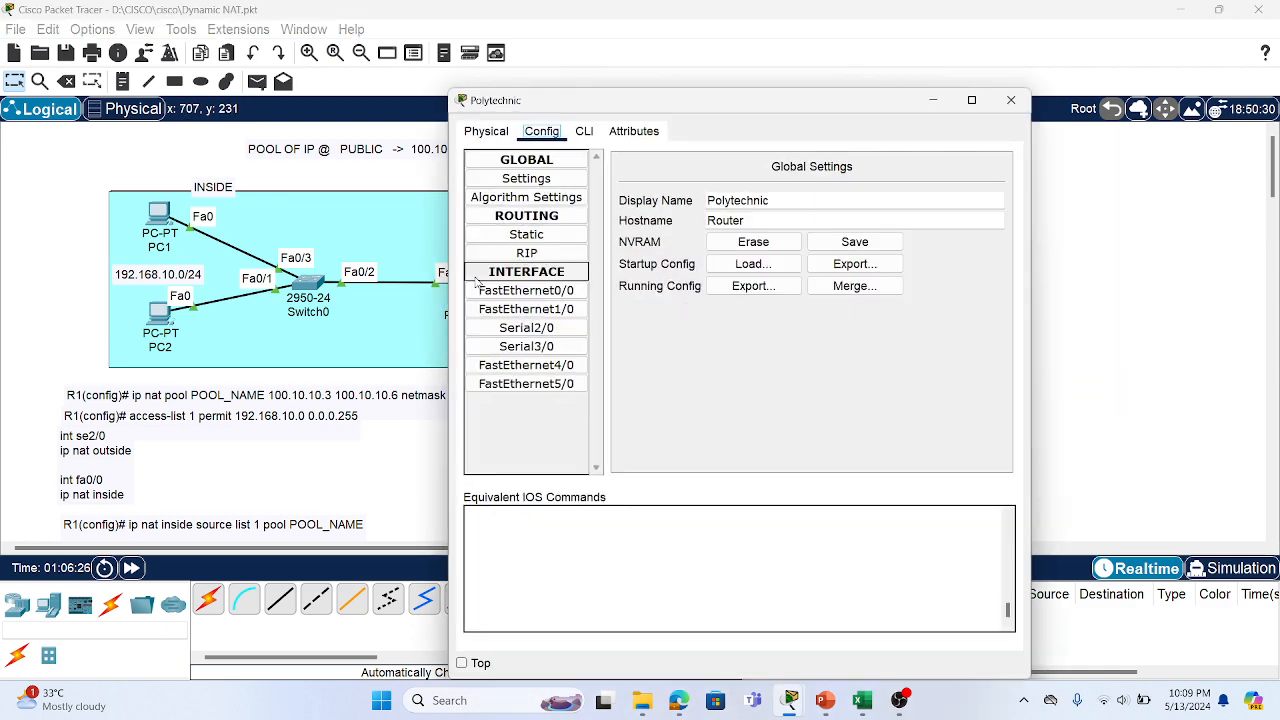
click(584, 131)
drag(640, 103, 908, 128)
key(Return)
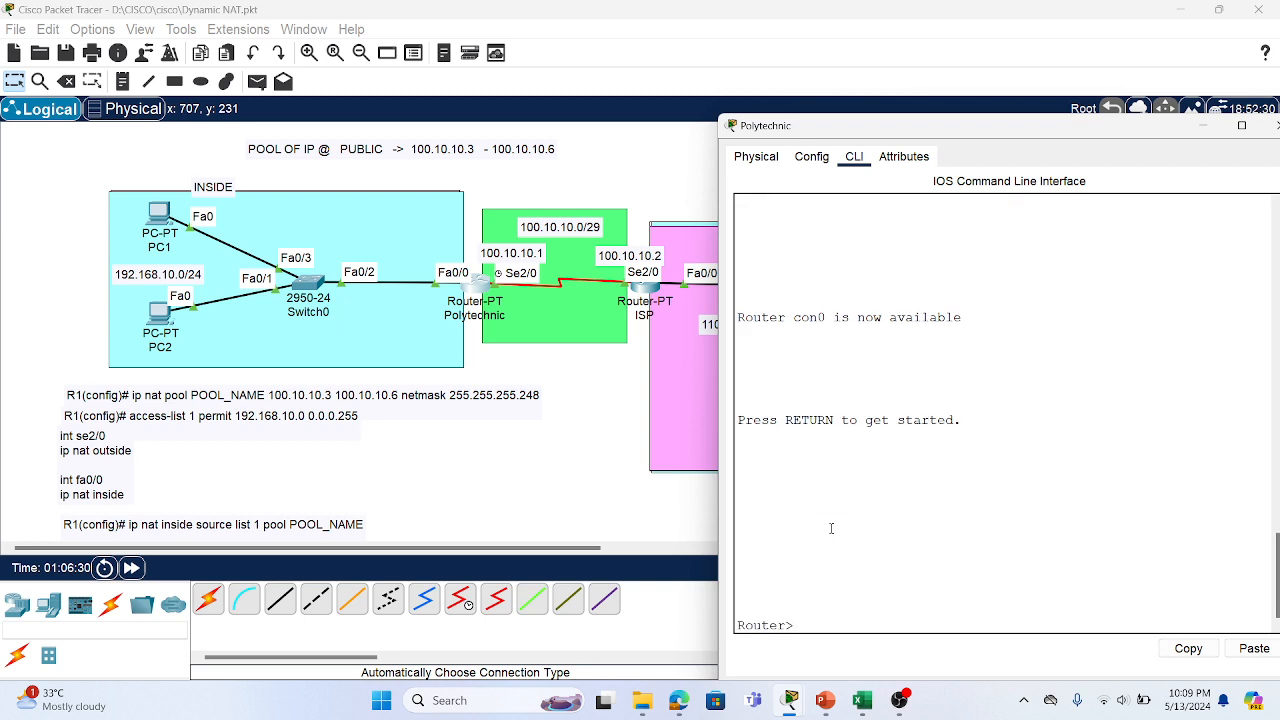
text(en)
key(Return)
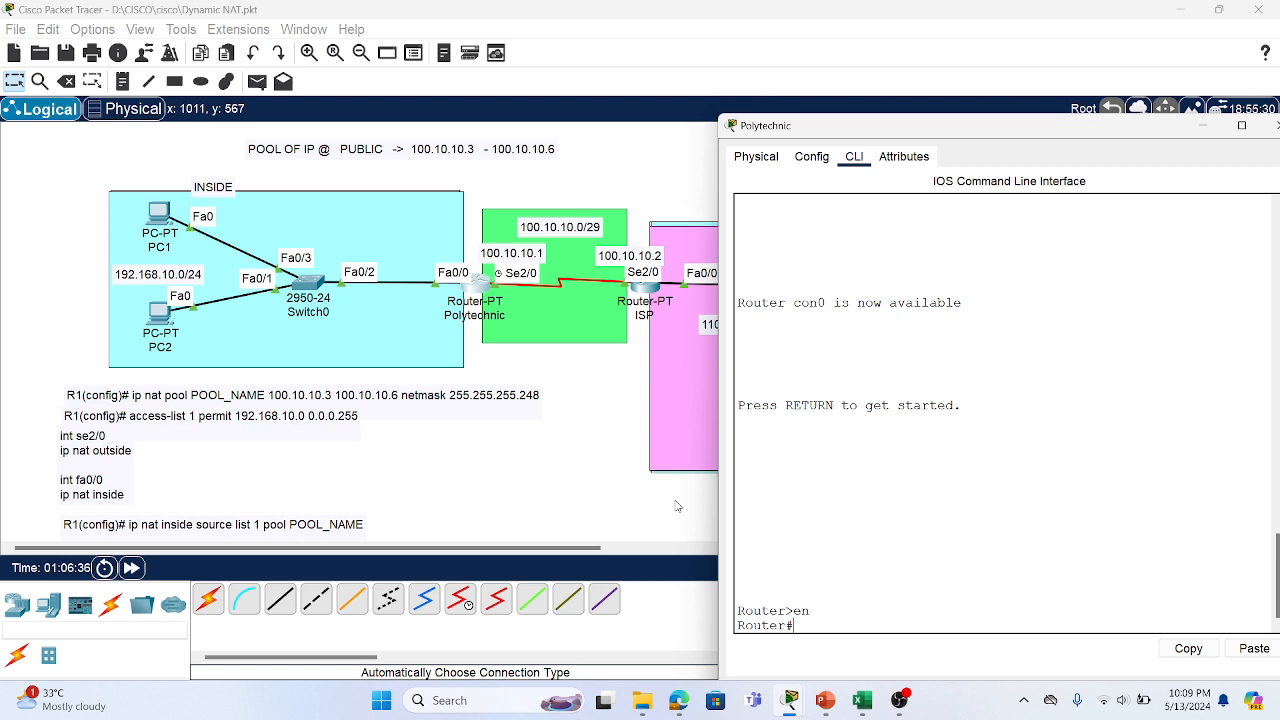
text(config t)
key(Return)
Create NAT pool POLY 100.10.10.3 to 100.10.10.6 with netmask 255.255.255.248
text(ip)
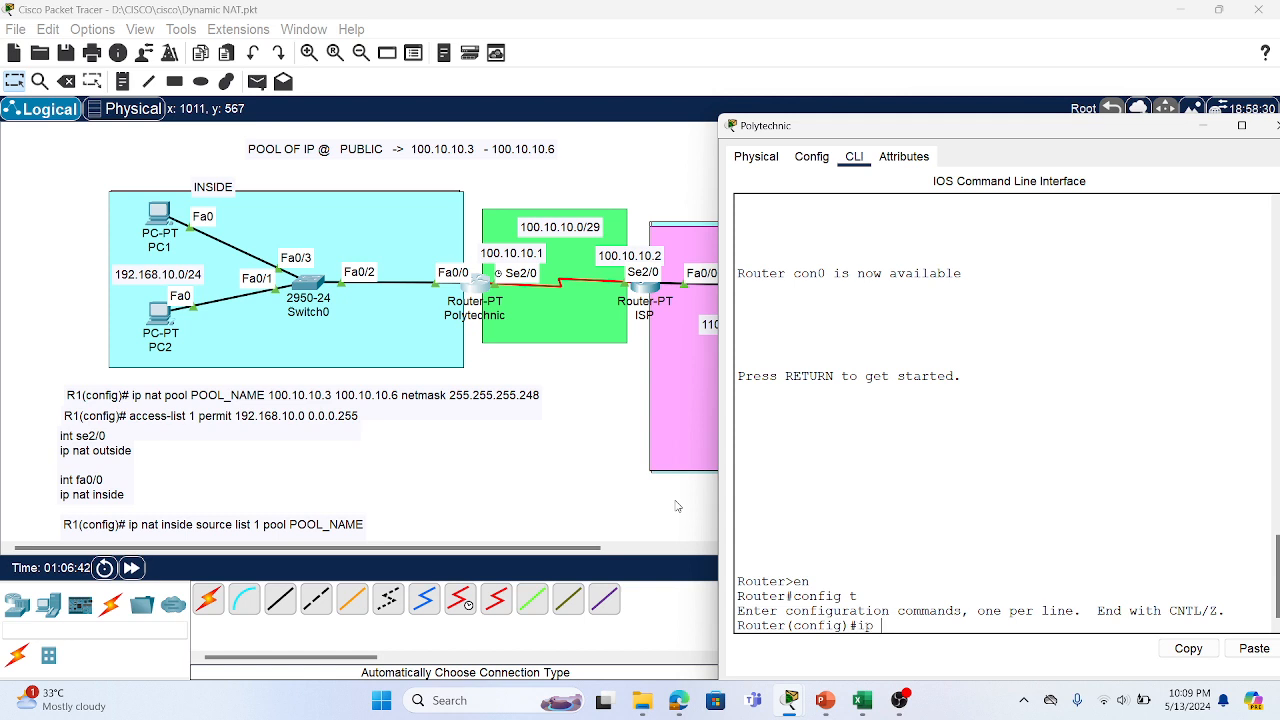
text( nat pool POLY 100.10.10)
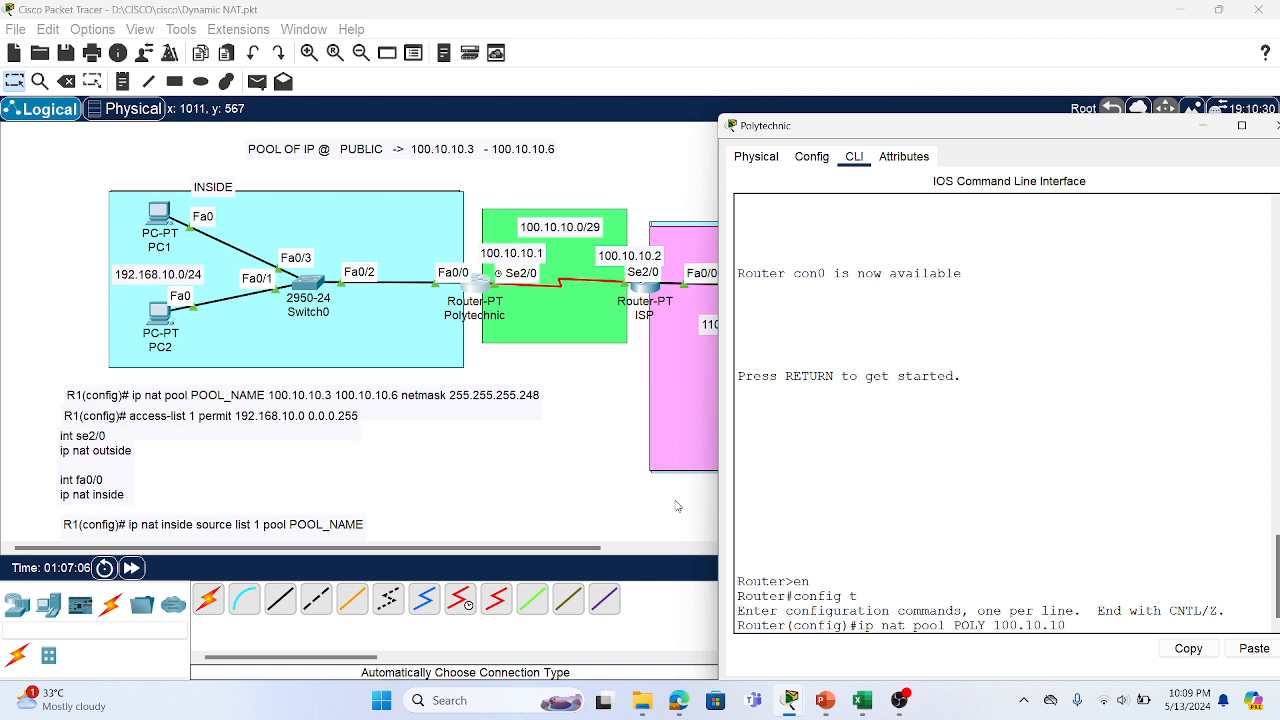
text(.3 100.10.10.6)
text(net)
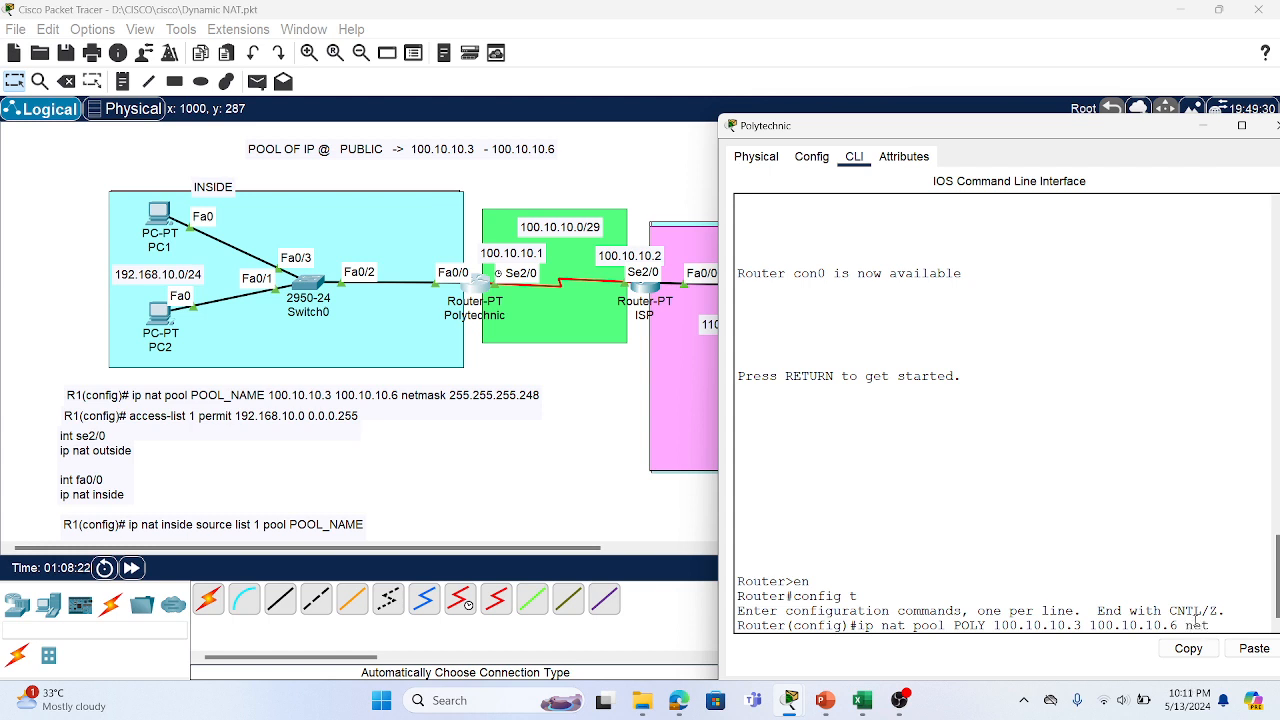
text(mask 255.255.2)
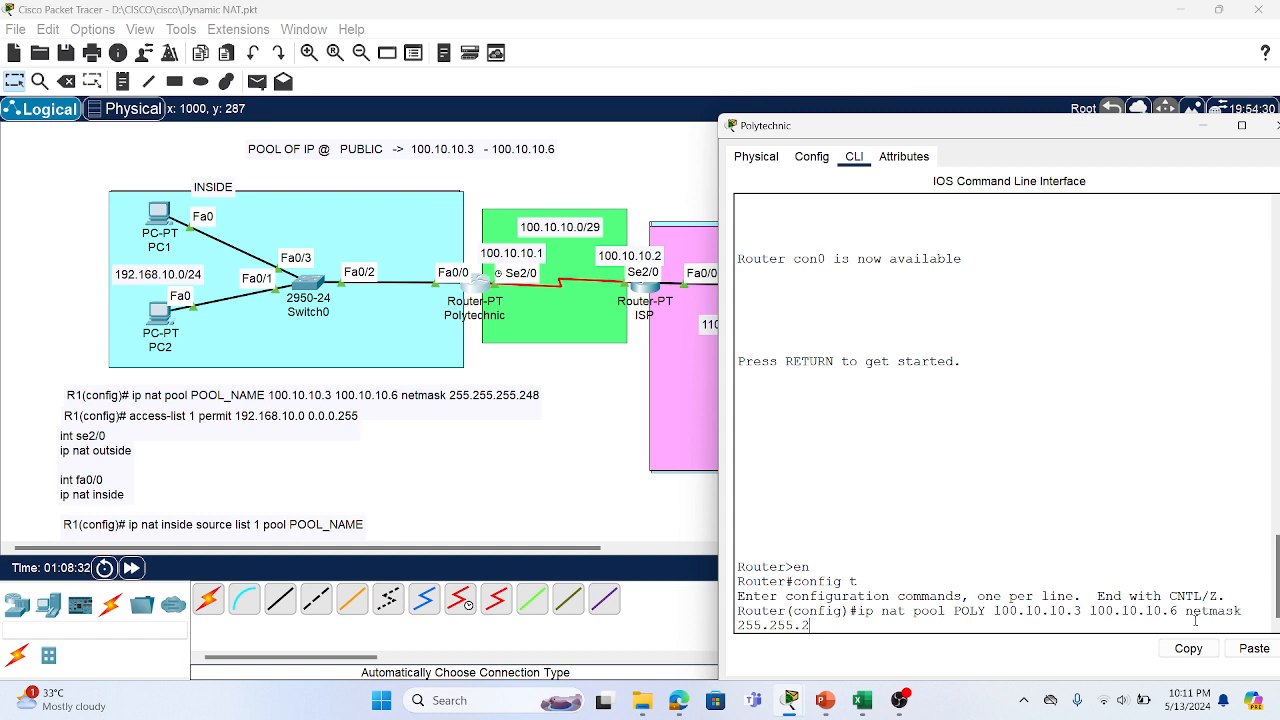
text(55.248)
key(Return)
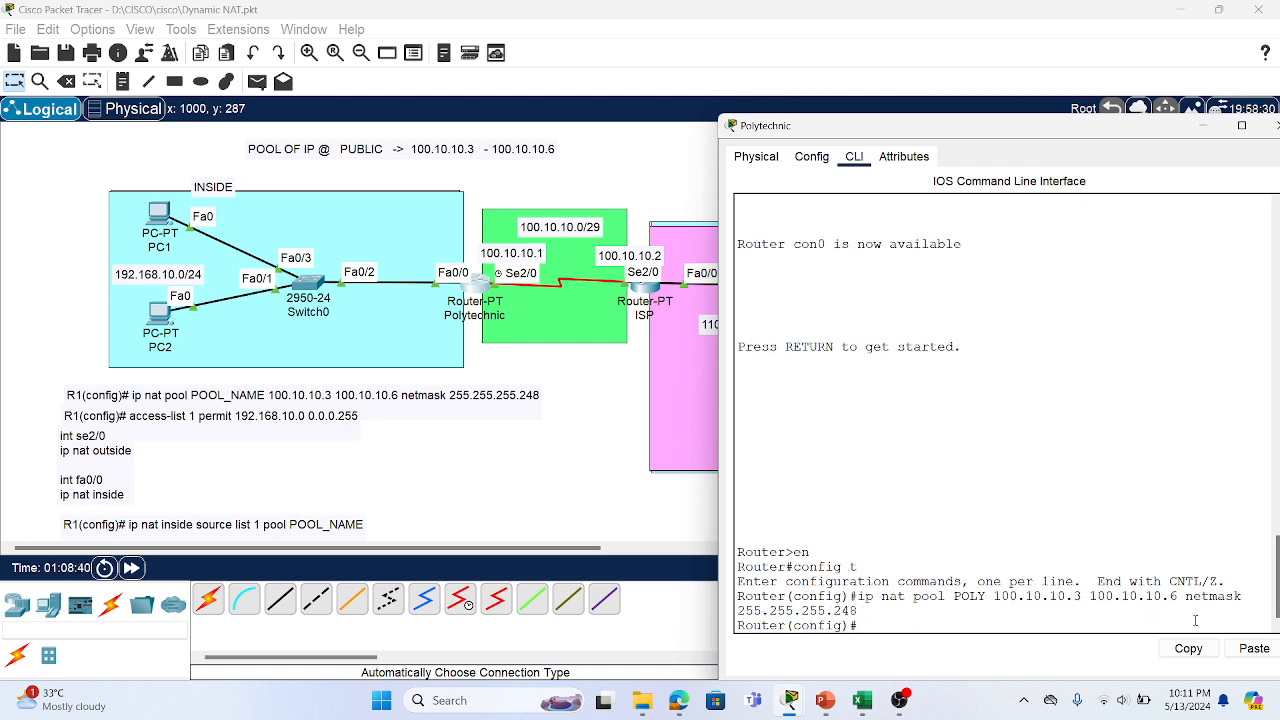
scroll(1195, 621, up, 1)
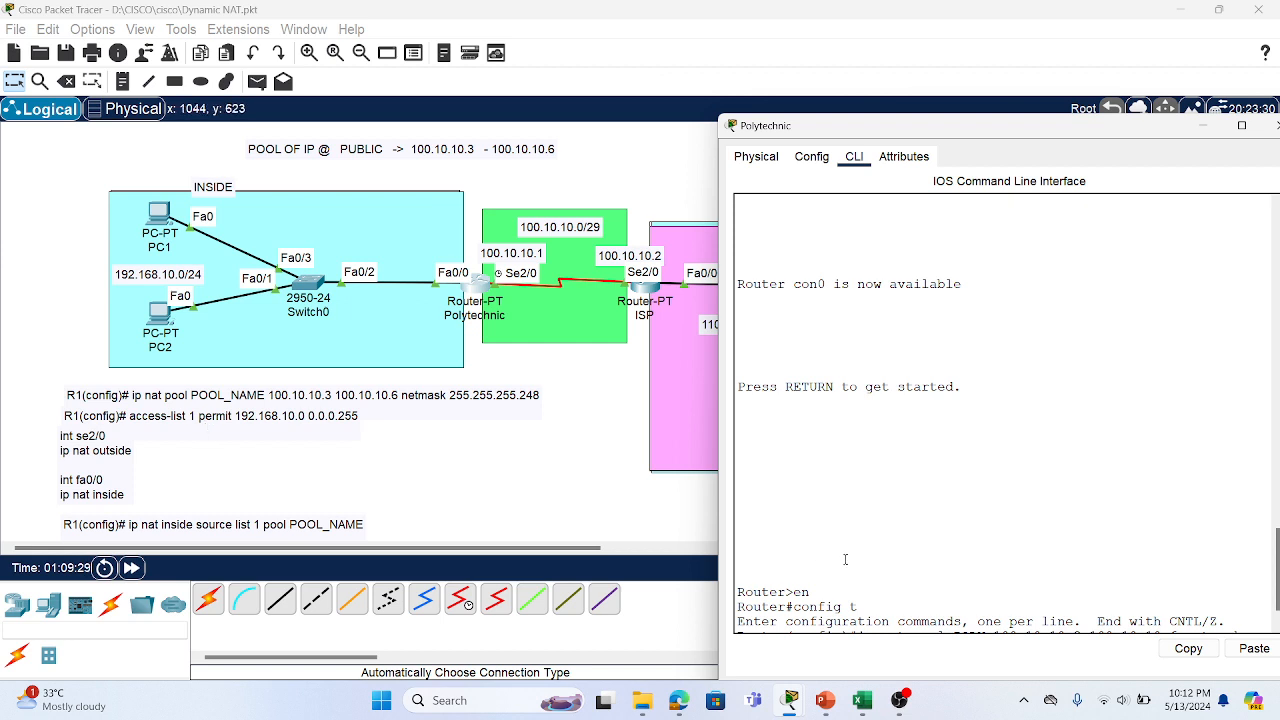
scroll(907, 547, down, 1)
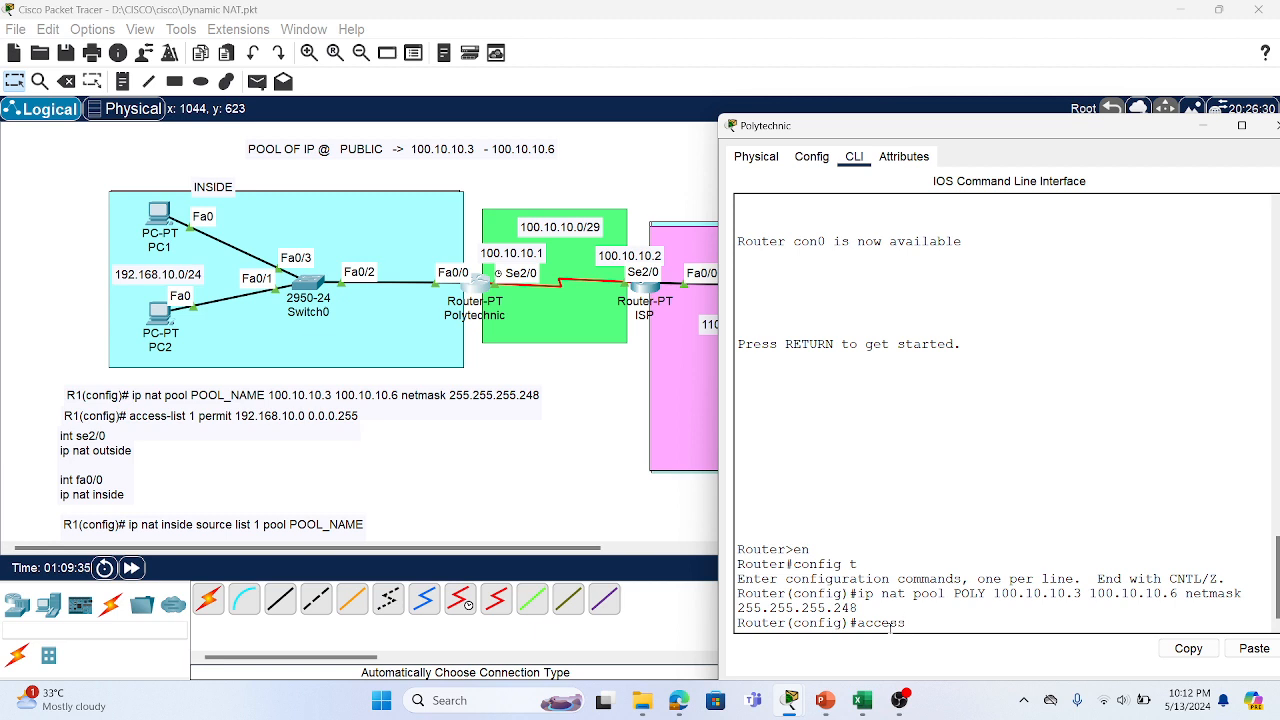
Add access-list 1 permit 192.168.10.0 0.0.0.255, then begin the int fa0/0 command
text(ist 1 permit 192.168.1)
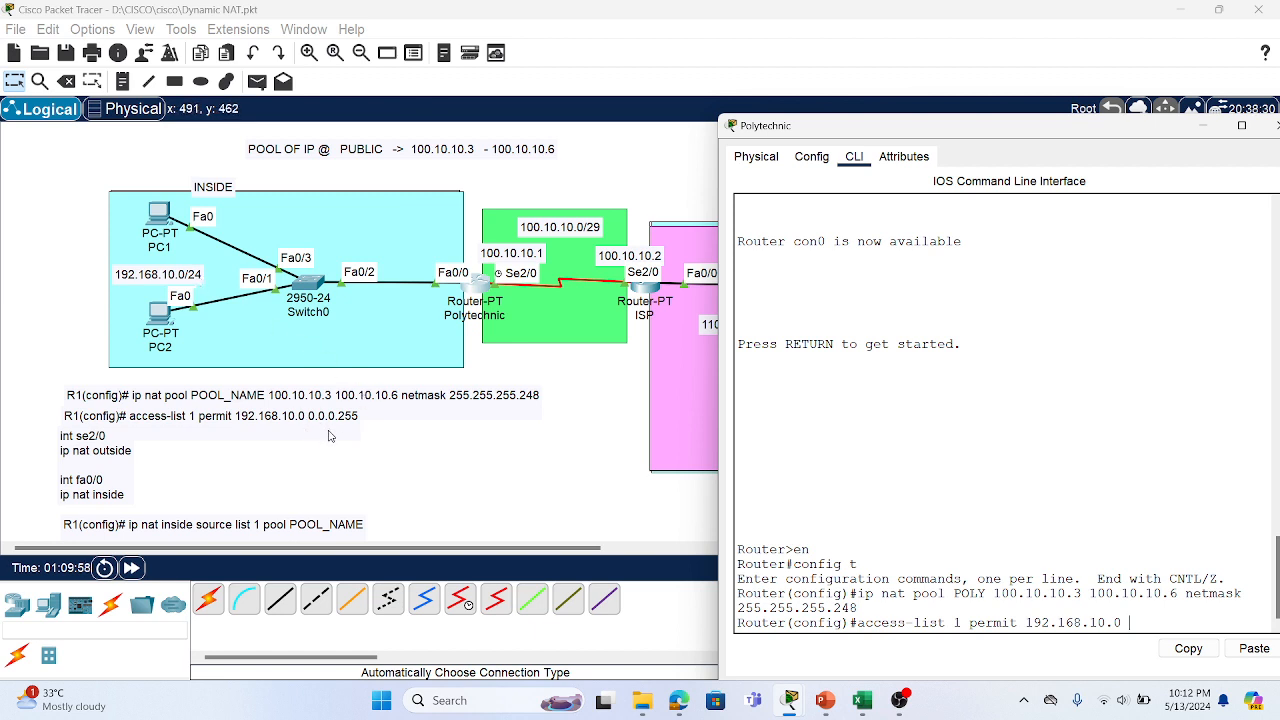
text(0.0.0.255)
key(Return)
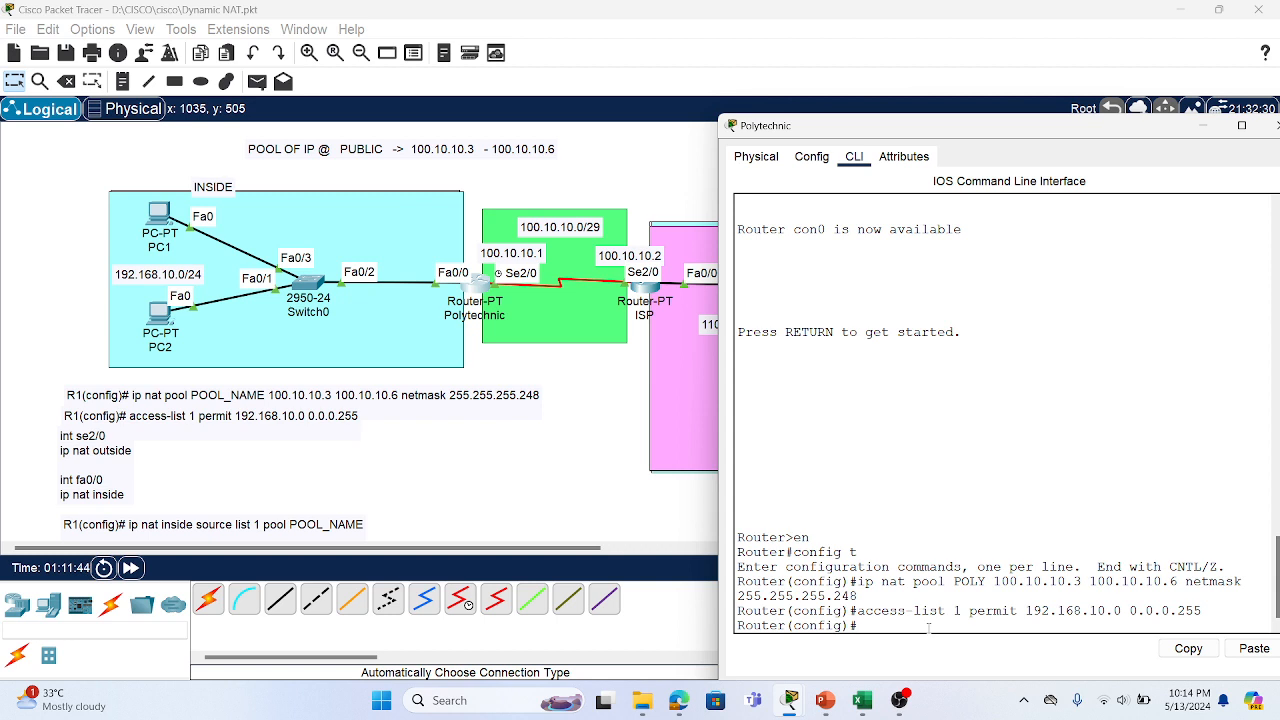
text(int fa0/0)
Set FastEthernet0/0 as the NAT inside interface, correcting an initial ip nat outside
key(Return)
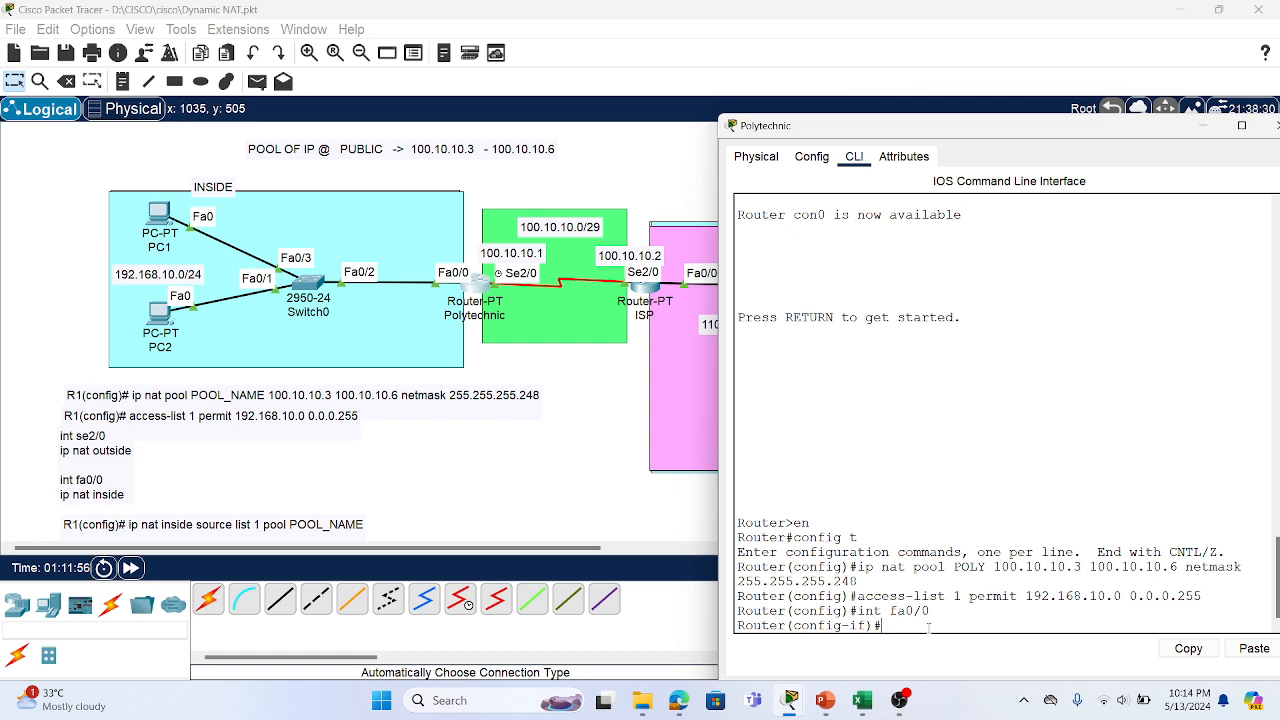
text(ip nat outside)
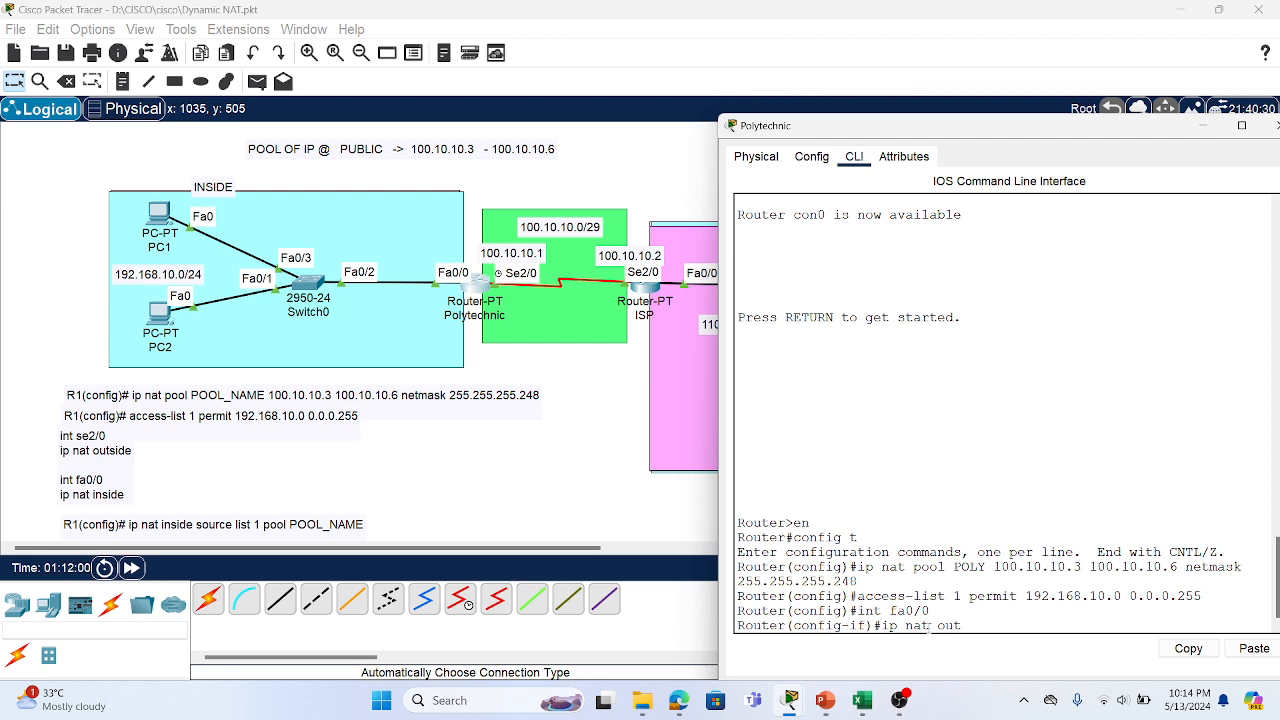
key(Return)
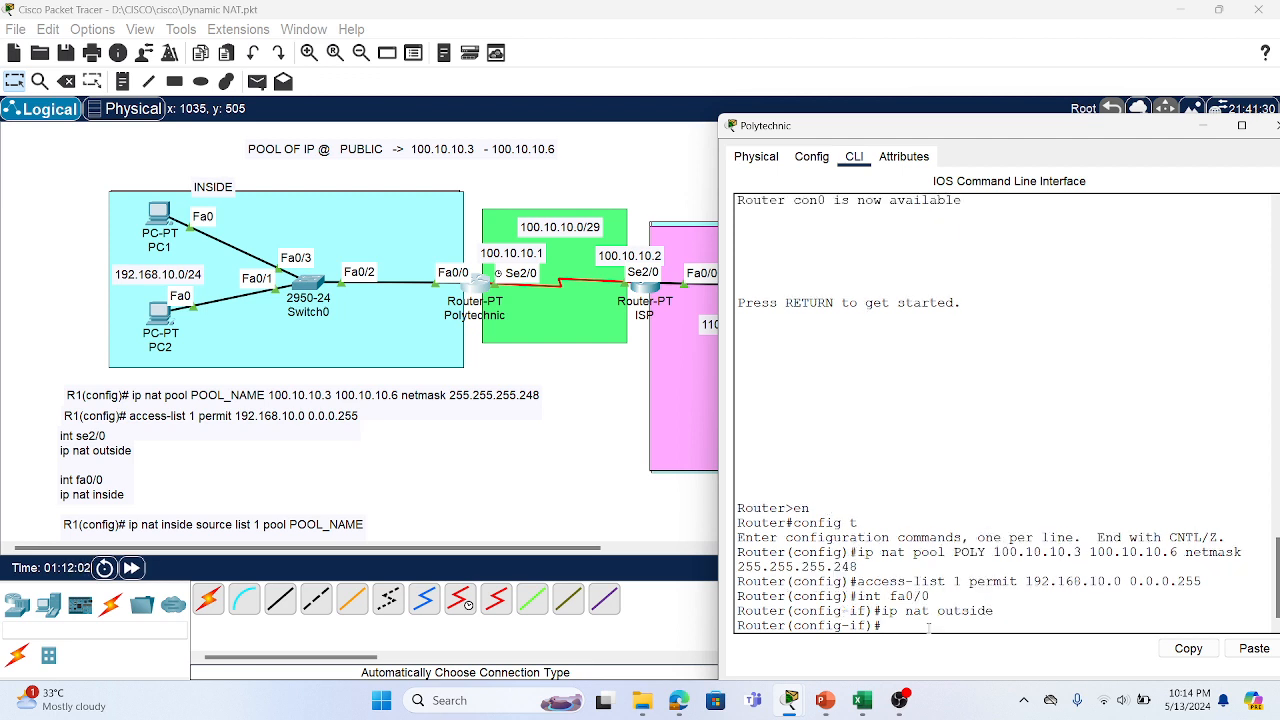
text(ip nat inside)
key(Return)
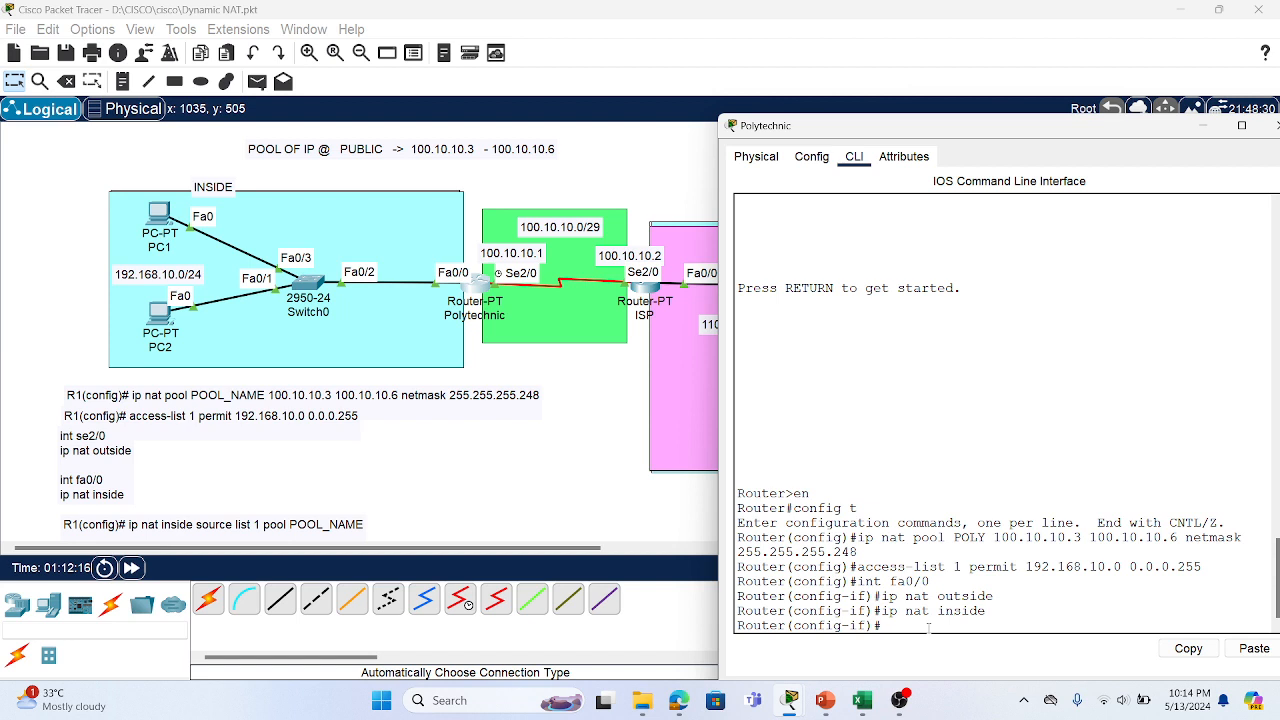
Set Serial2/0 as the NAT outside interface and return to privileged mode with end
text(int se2/0)
key(Return)
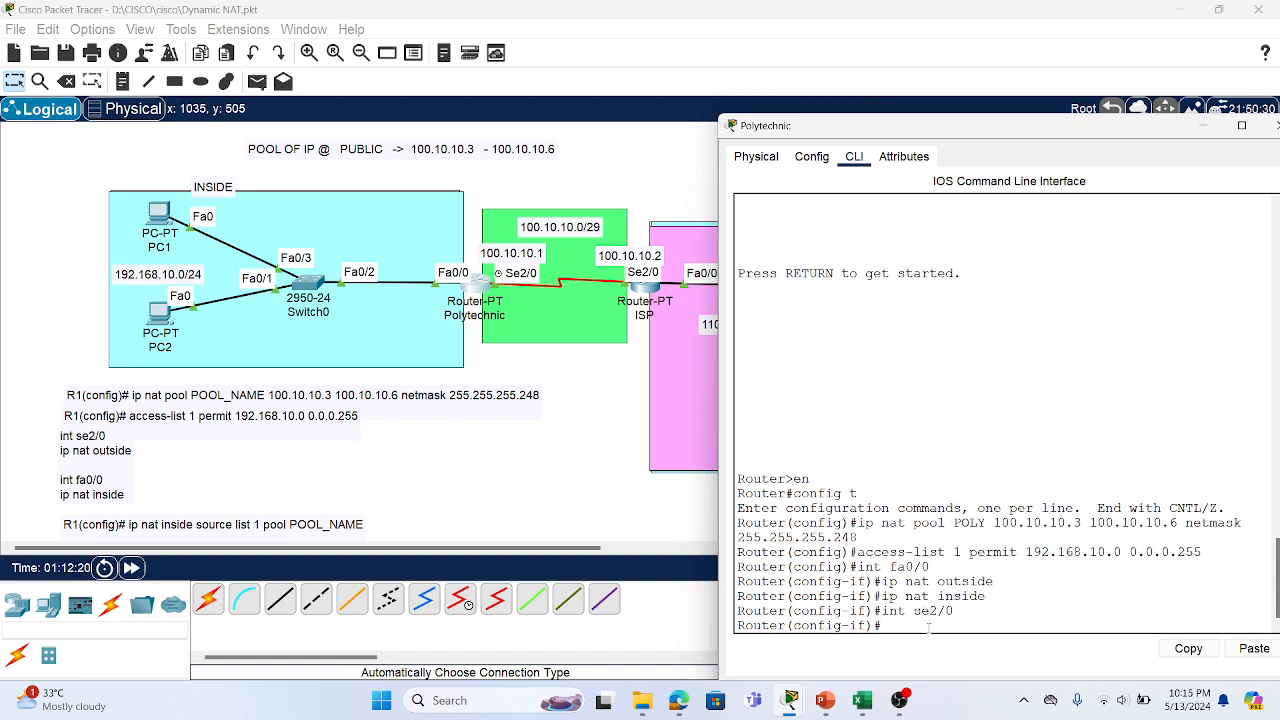
text(ip nat outside)
key(Return)
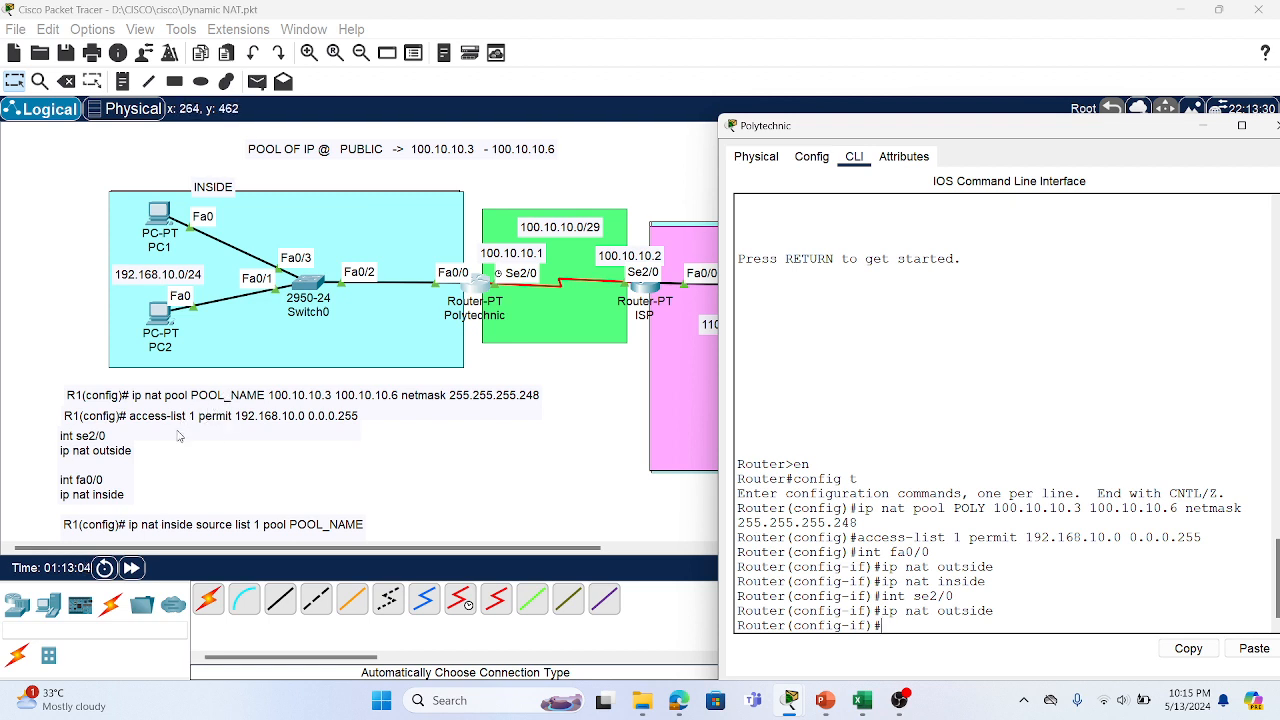
click(895, 624)
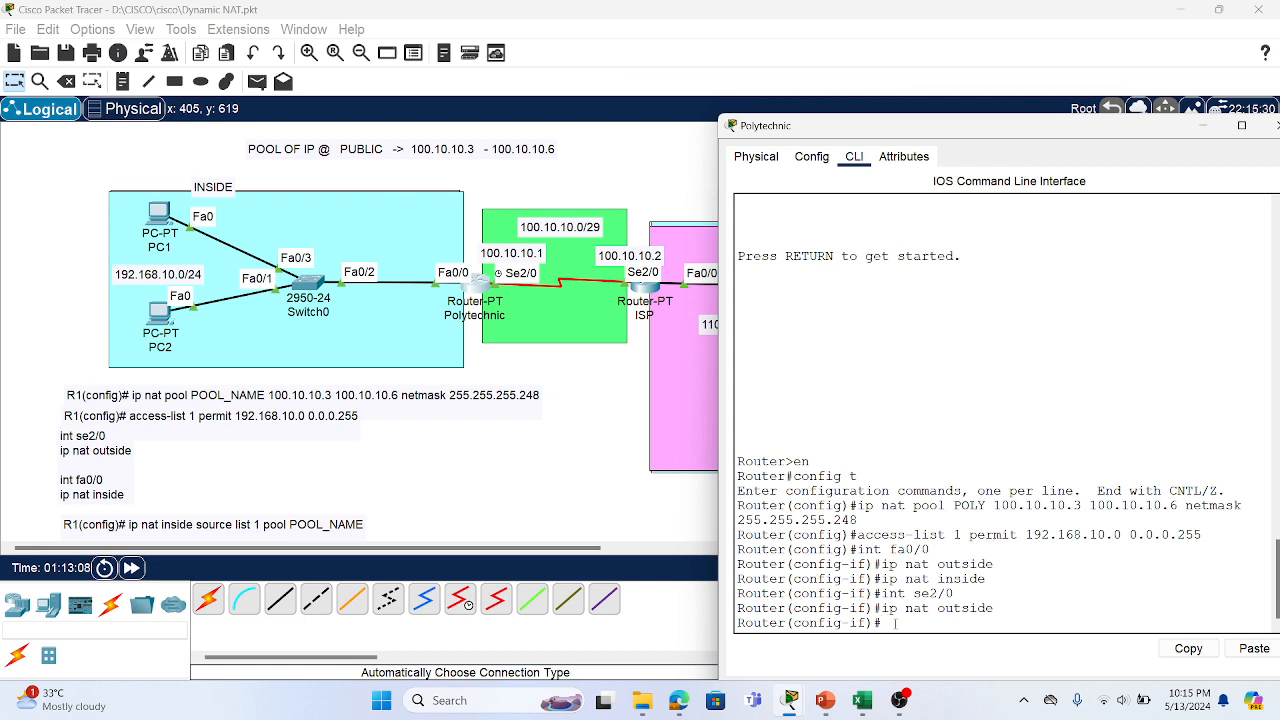
text(end)
key(Return)
key(Return)
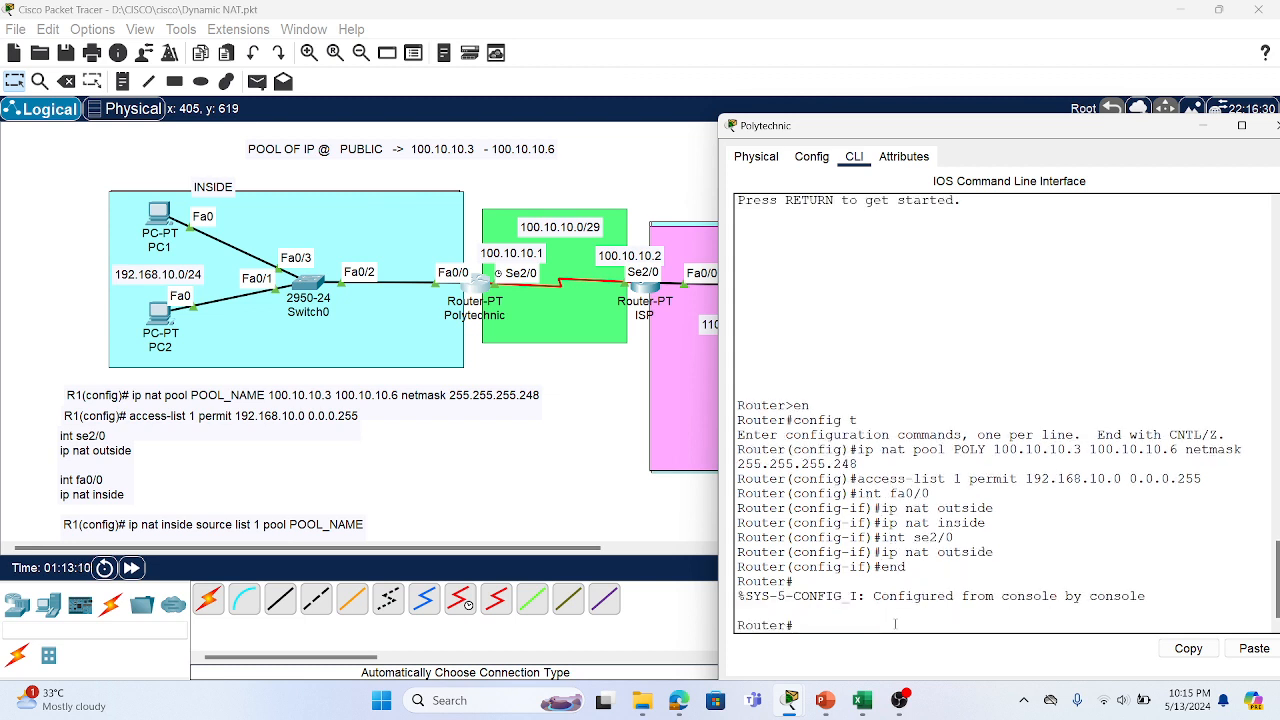
In config mode, enter ip nat inside source list 1 pool POLY
text(config)
text( t)
key(Return)
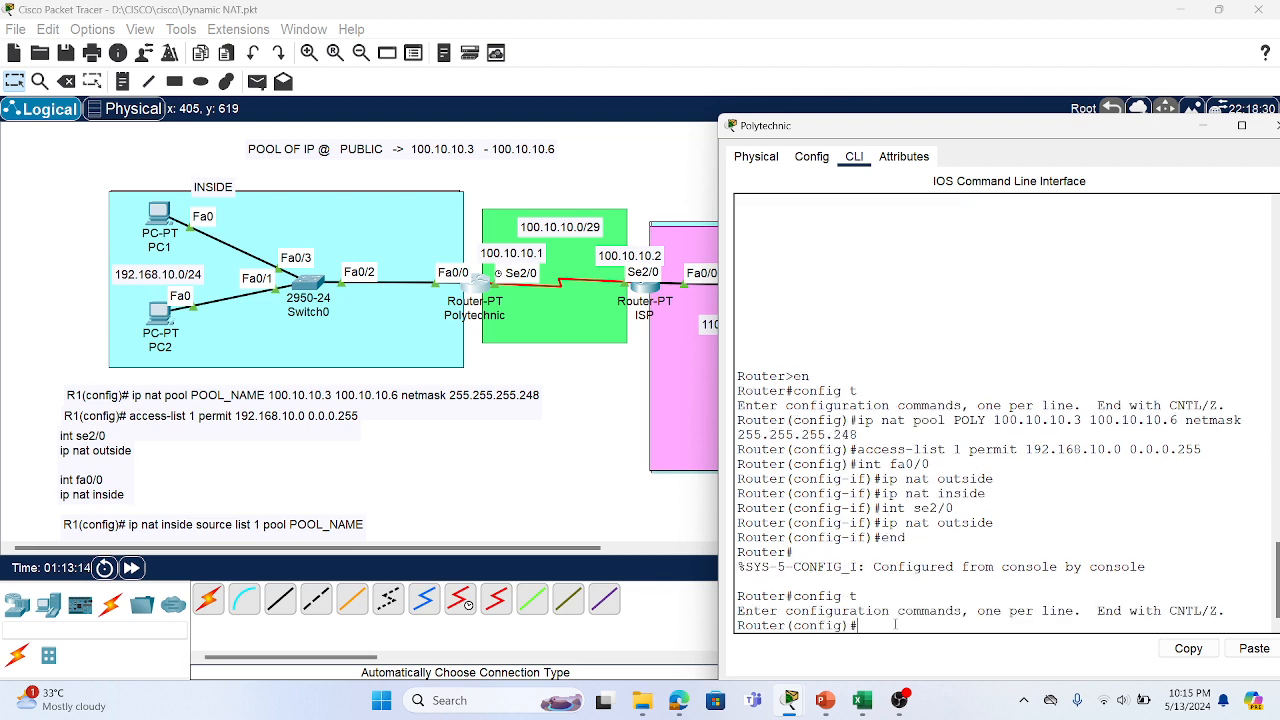
text(ip nat inside source)
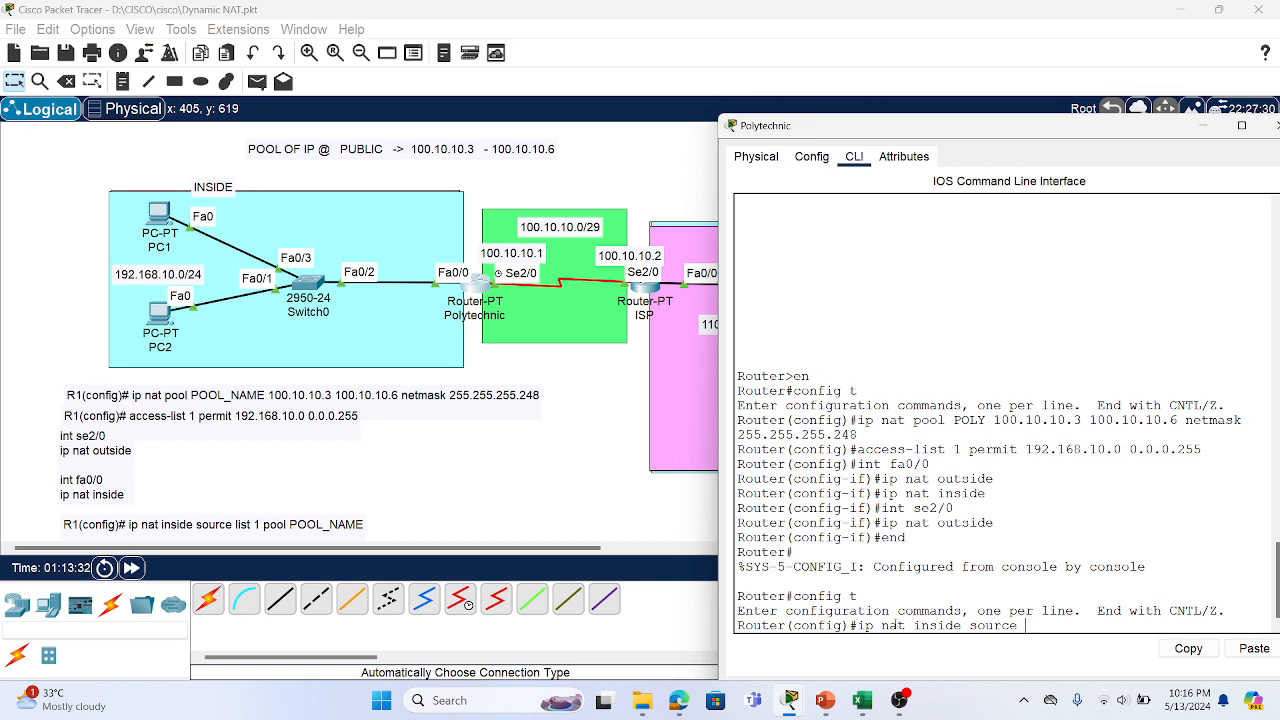
text(list)
double_click(956, 449)
click(1073, 626)
text(1 pool)
drag(988, 420, 956, 422)
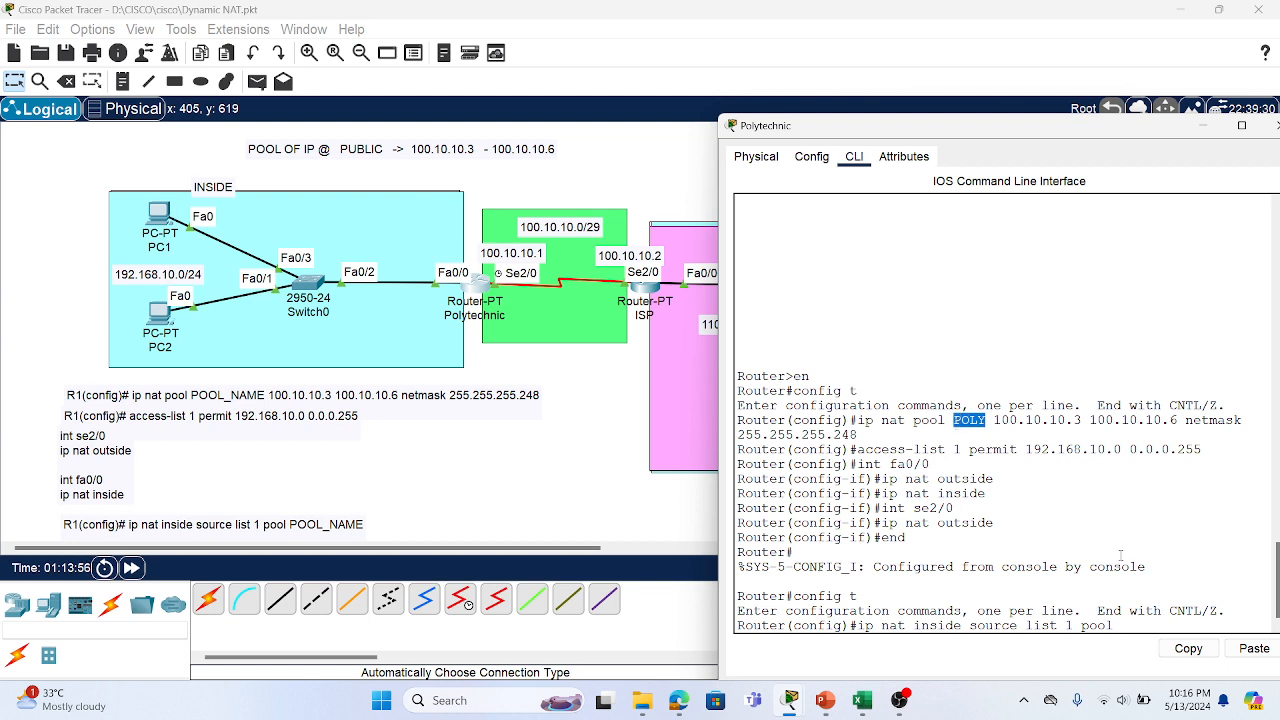
click(1169, 650)
click(1141, 610)
text(POLY)
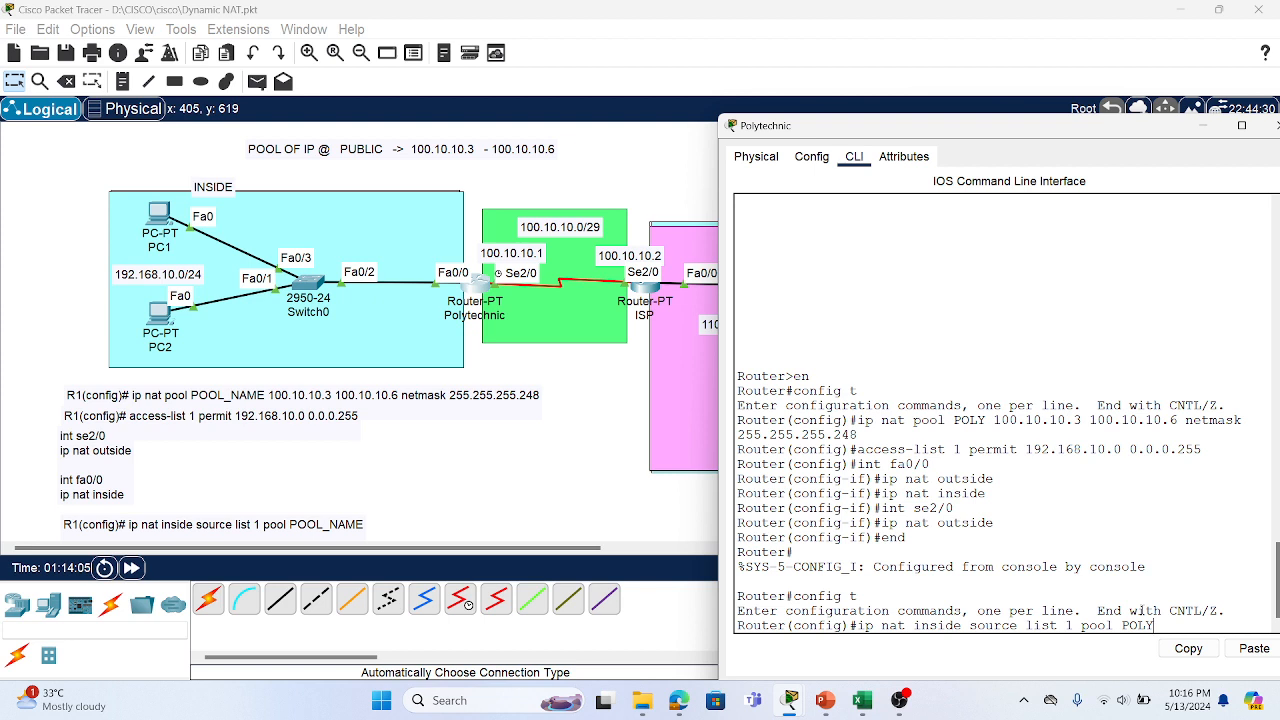
key(Return)
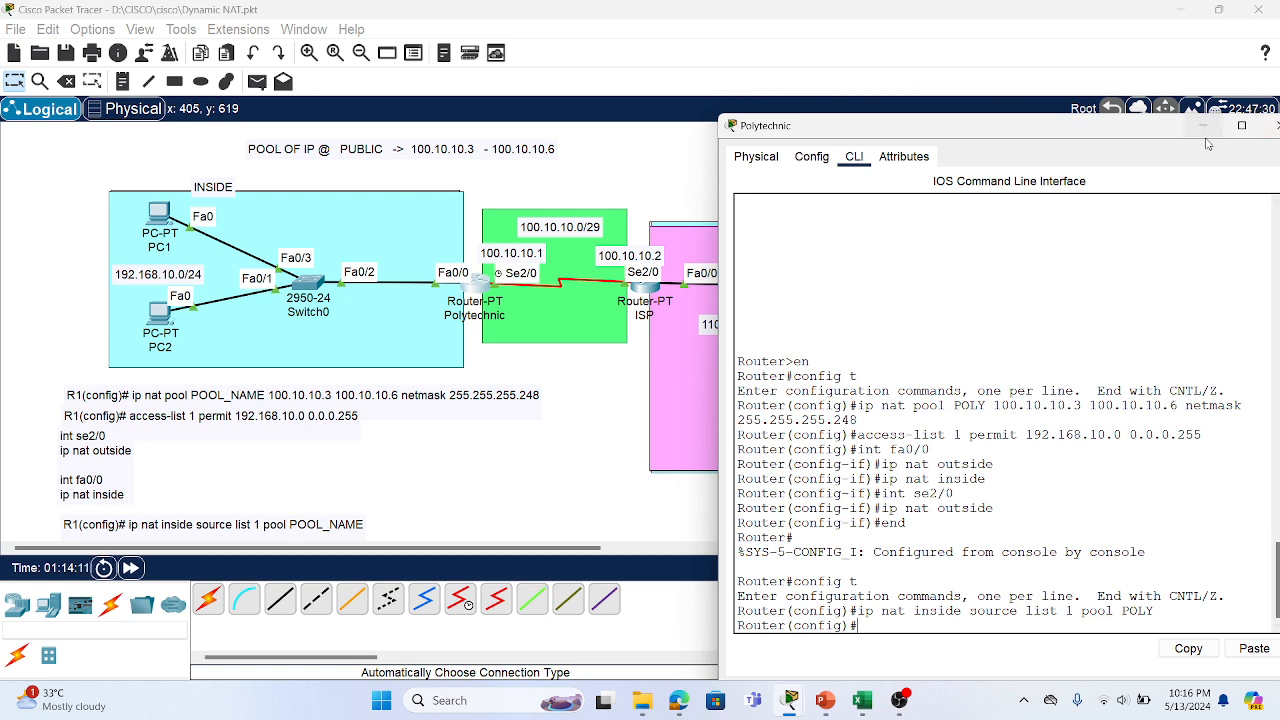
Exit configuration mode, save with wr, and run sh run
text(end)
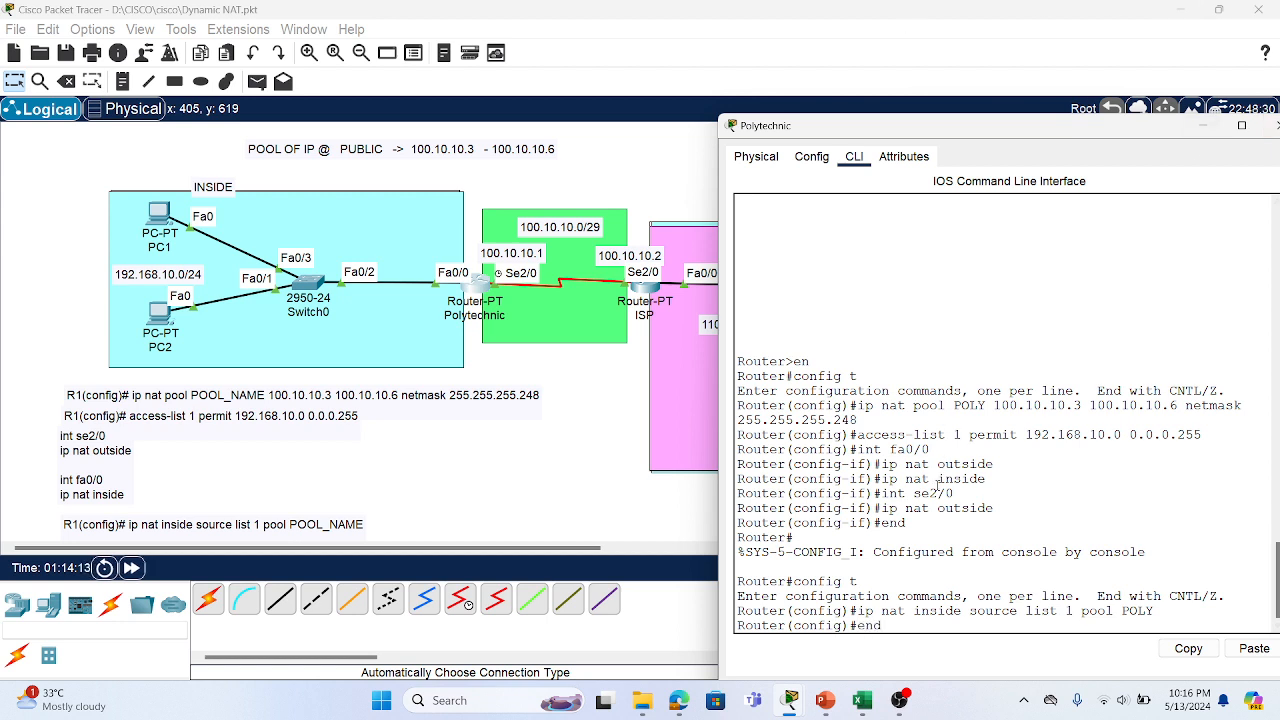
key(Return)
key(Return)
text(wr)
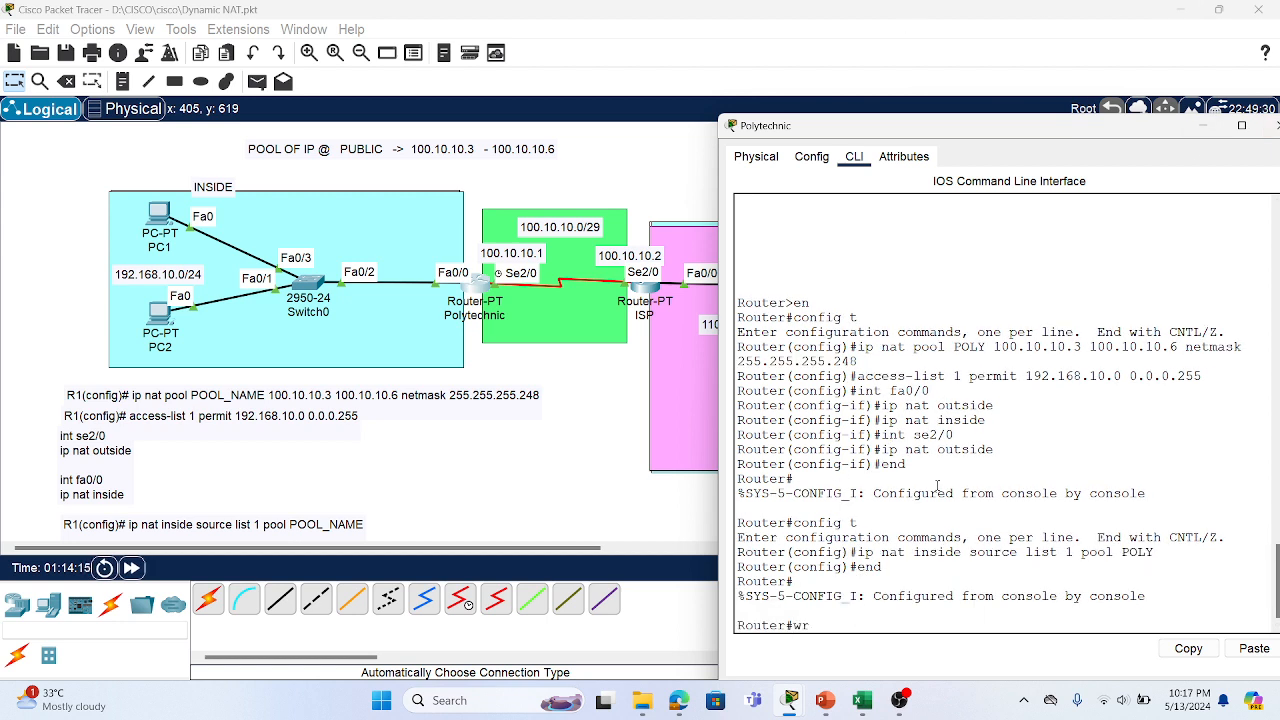
key(Return)
key(Return)
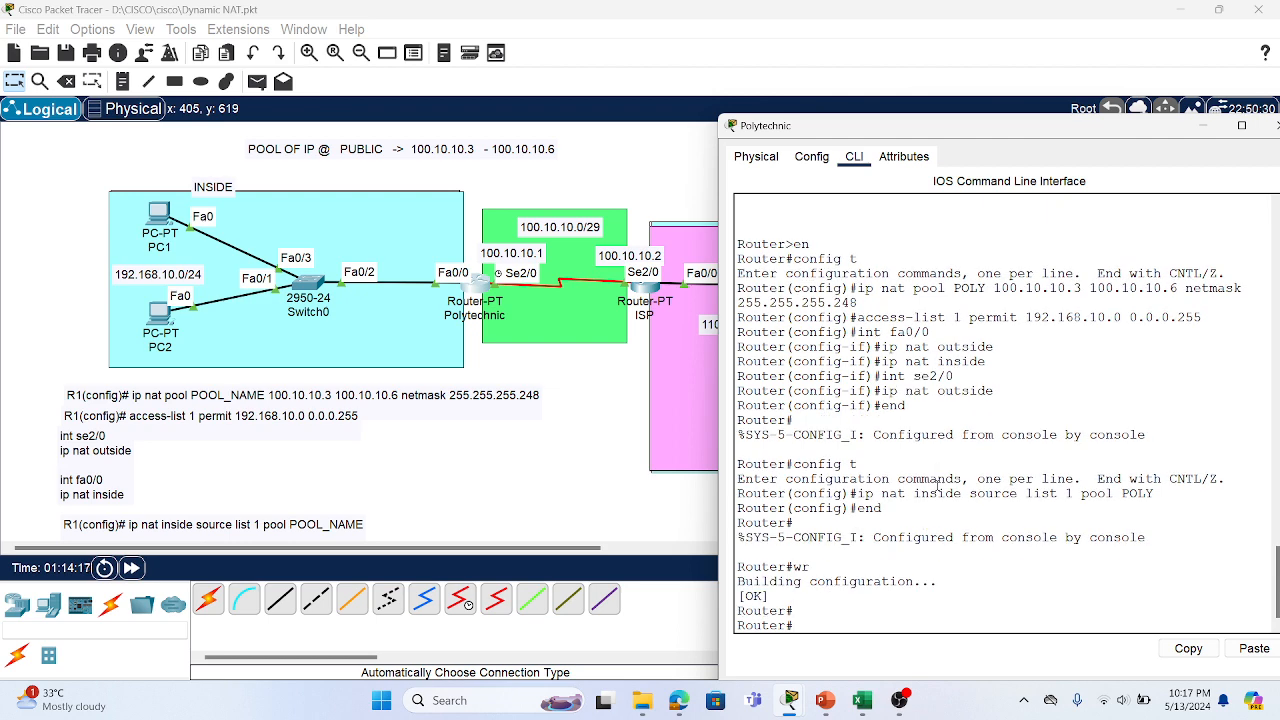
text(sh run)
key(Return)
key(Return)
key(Return)
key(Return)
key(Return)
key(Return)
key(Return)
key(Return)
key(Return)
key(Return)
key(Return)
key(Return)
key(Return)
key(Return)
key(Return)
key(Return)
key(Return)
key(Return)
key(Return)
key(Return)
key(Return)
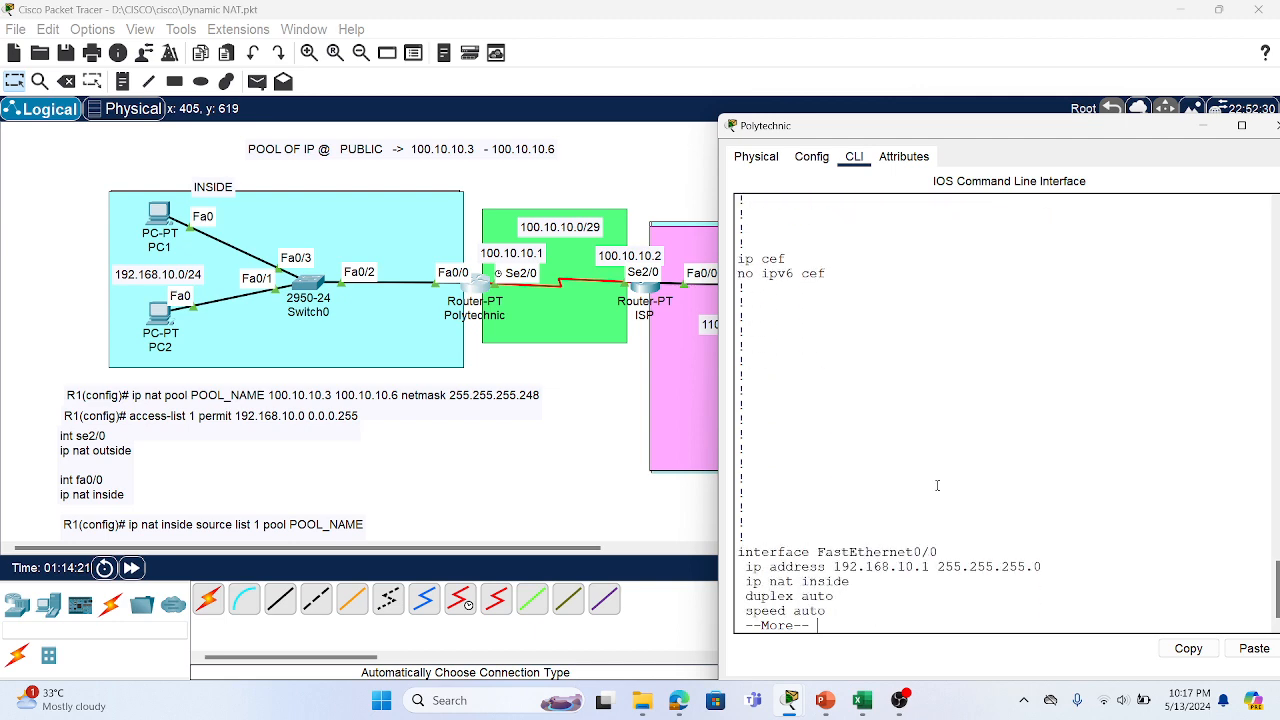
Page through the running config and highlight ip nat inside under FastEthernet0/0
key(Return)
key(Return)
key(Return)
key(Return)
key(Return)
key(Return)
key(Return)
key(Return)
key(Return)
key(Return)
key(Return)
key(Return)
key(Return)
key(Return)
key(Return)
key(Return)
key(Return)
key(Return)
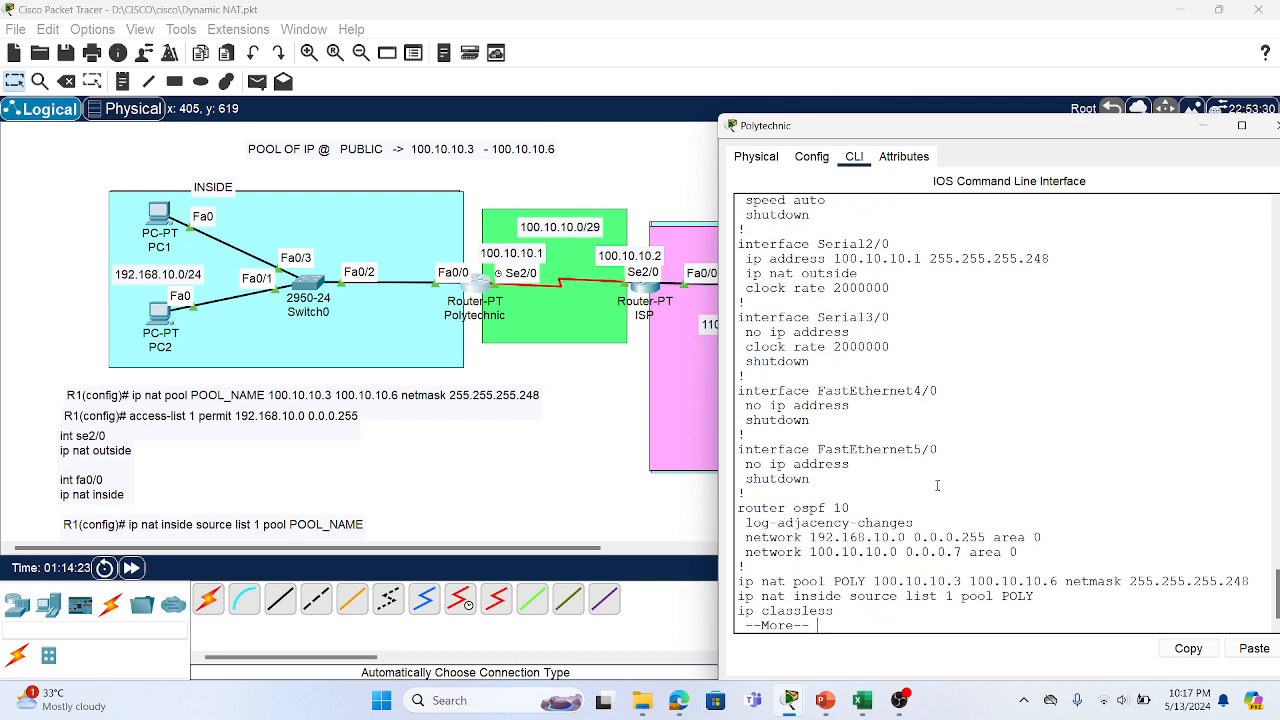
scroll(937, 485, up, 3)
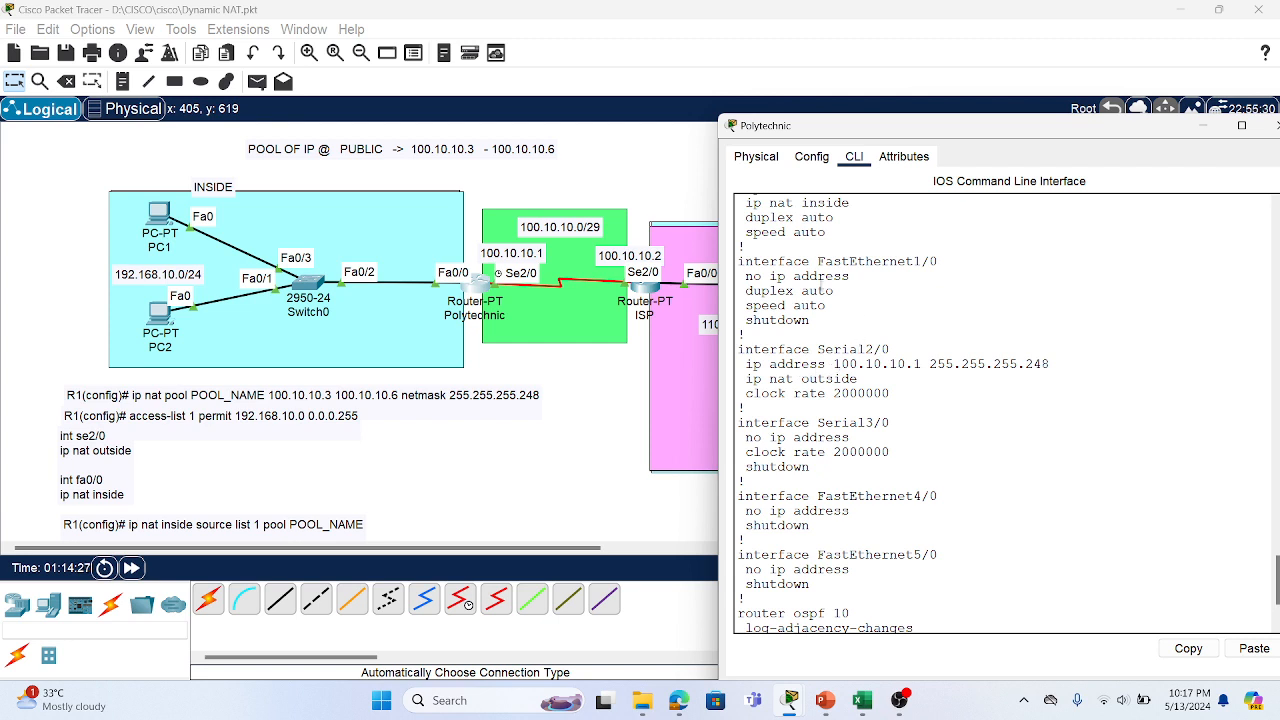
scroll(806, 305, up, 2)
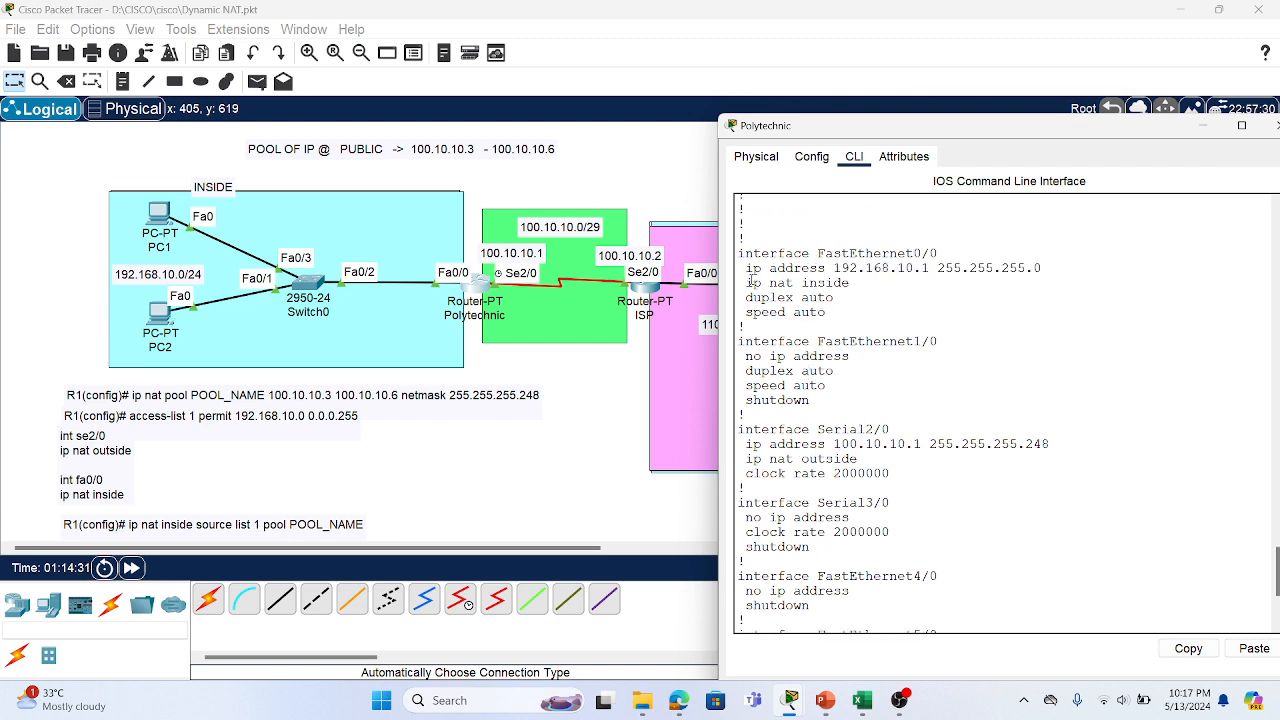
drag(752, 283, 850, 284)
scroll(812, 400, down, 1)
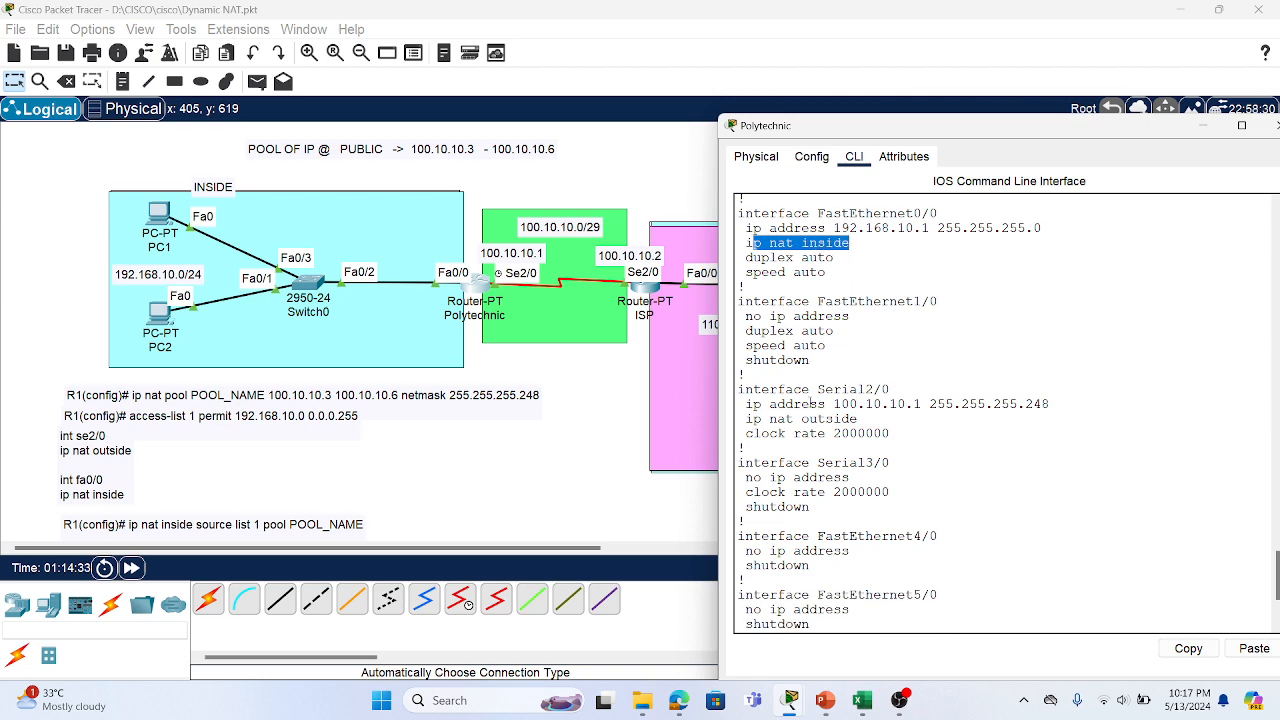
drag(753, 419, 895, 424)
scroll(895, 424, down, 4)
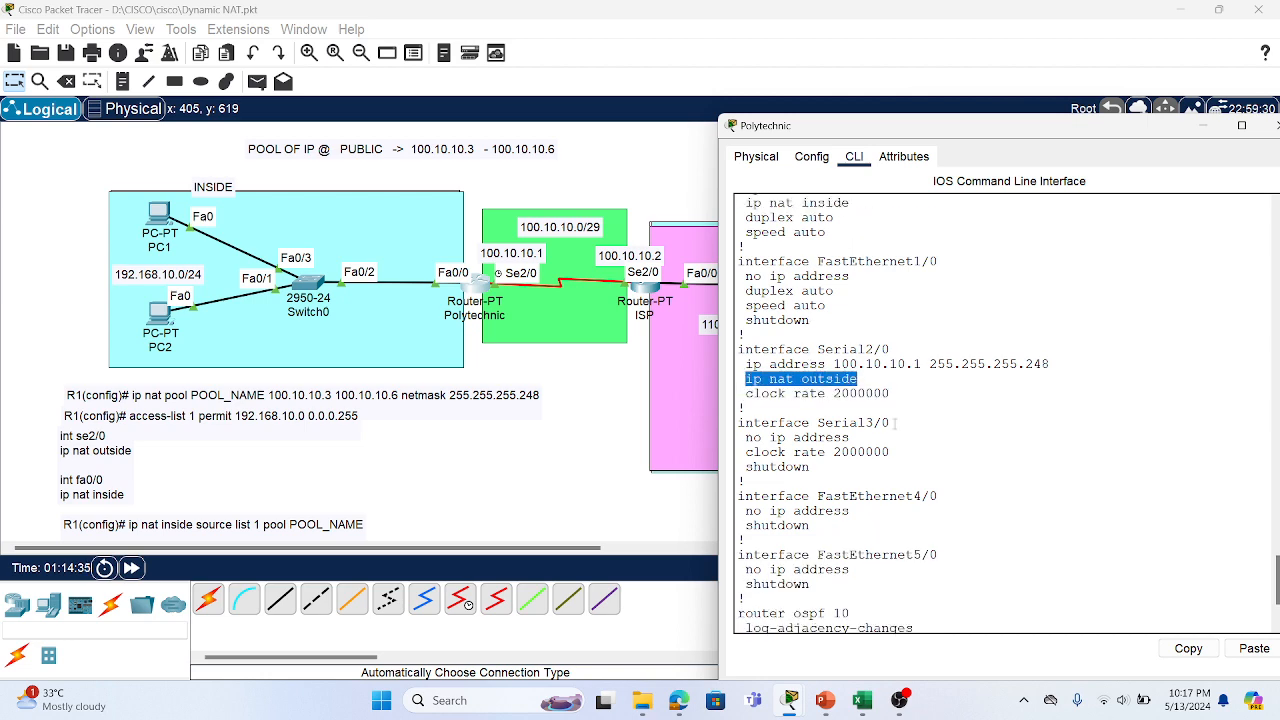
scroll(896, 423, up, 8)
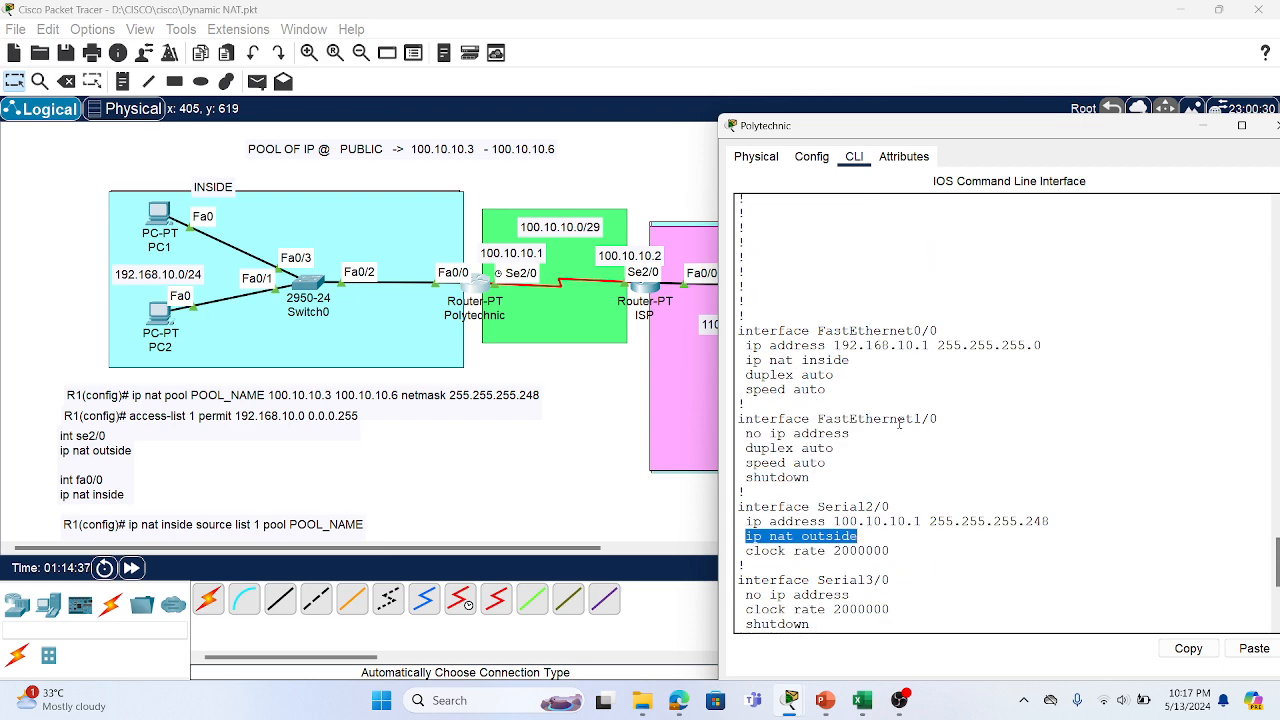
scroll(899, 421, down, 8)
Highlight the access-list 1 permit, pool POLY, and nat inside source lines
key(Return)
key(Return)
key(Return)
key(Return)
key(Return)
key(Return)
key(Return)
key(Return)
key(Return)
key(Return)
key(Return)
key(Return)
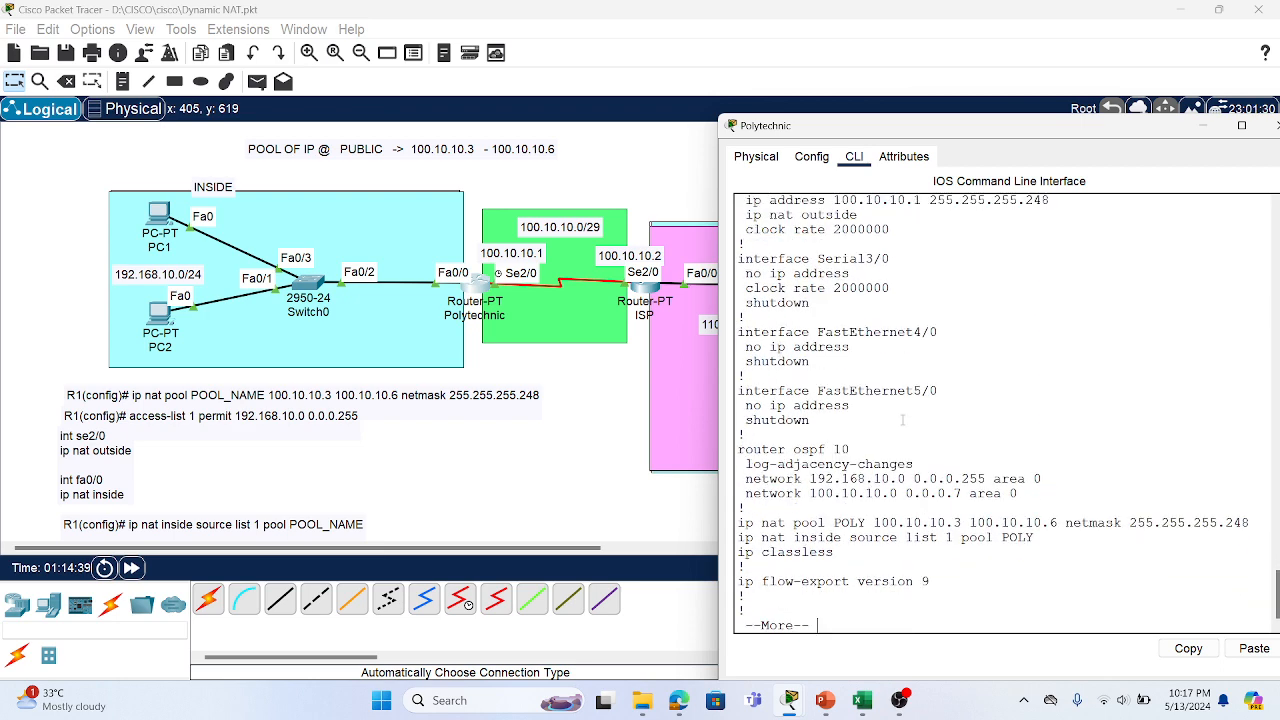
key(Return)
key(Return)
key(Return)
key(Return)
key(Return)
key(Return)
key(Return)
key(Return)
key(Return)
key(Return)
key(Return)
key(Return)
scroll(902, 420, up, 6)
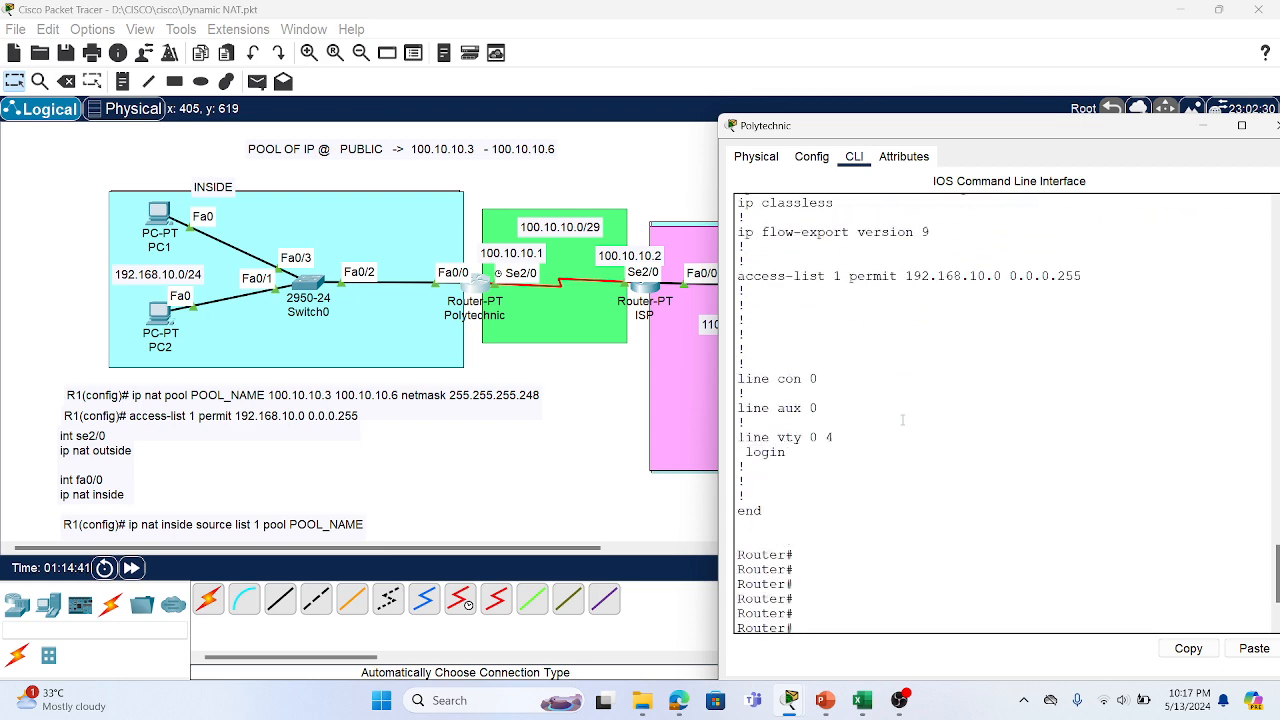
scroll(895, 400, up, 2)
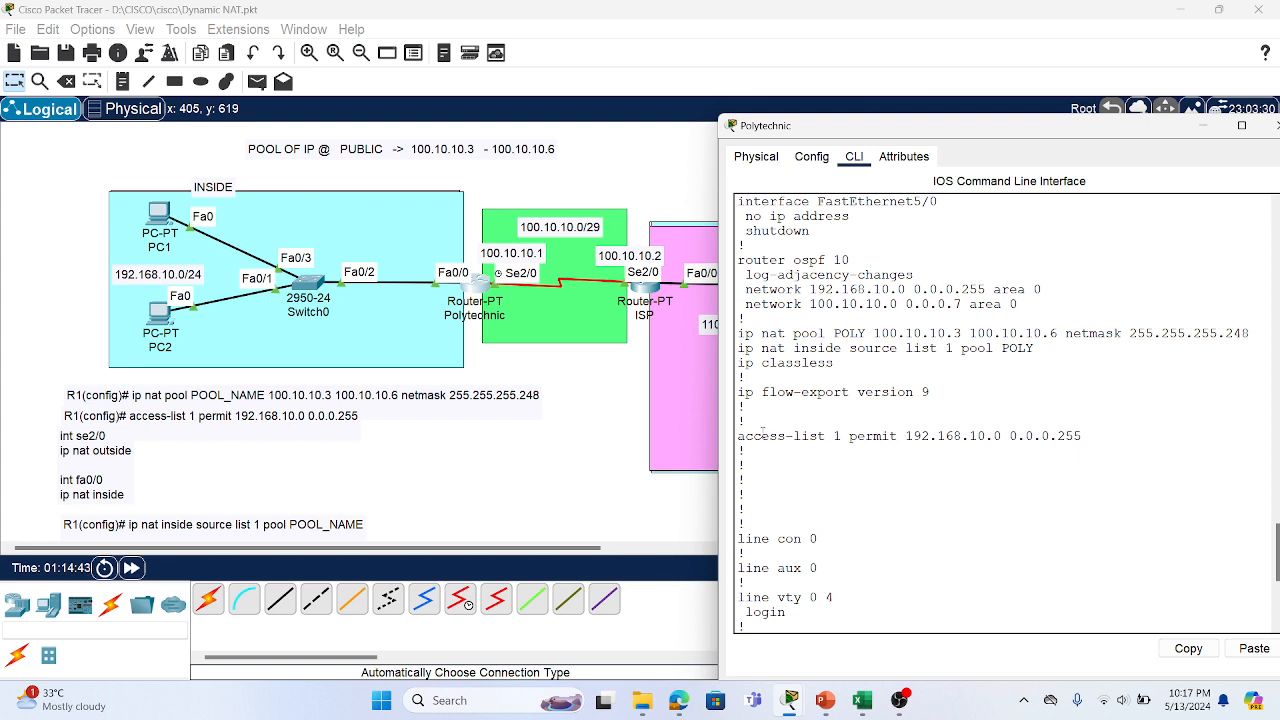
drag(762, 432, 1057, 453)
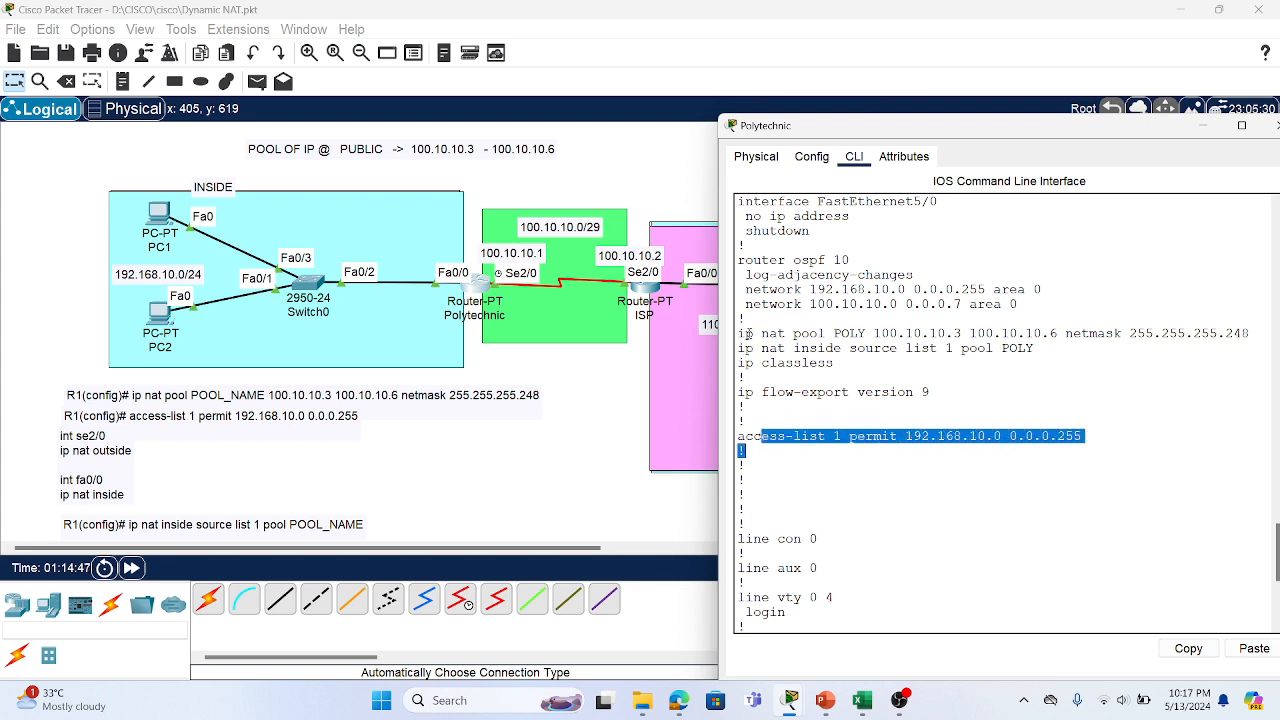
drag(793, 333, 958, 334)
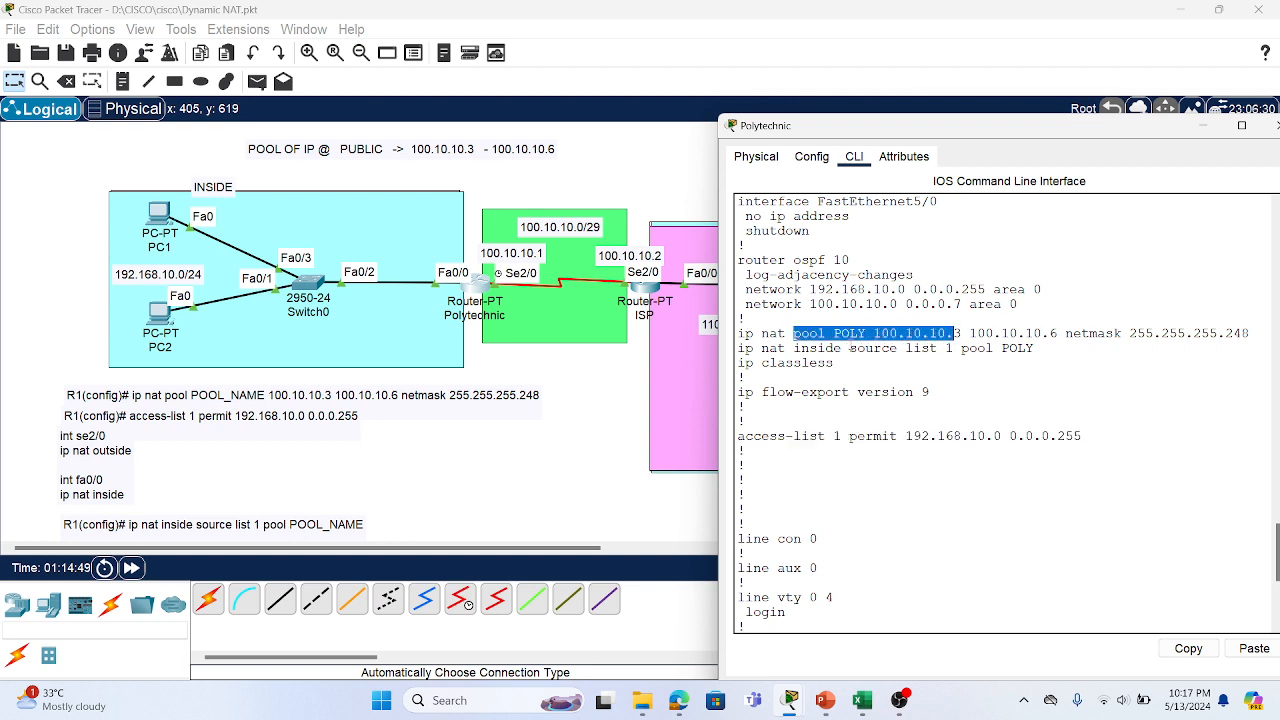
drag(762, 348, 885, 354)
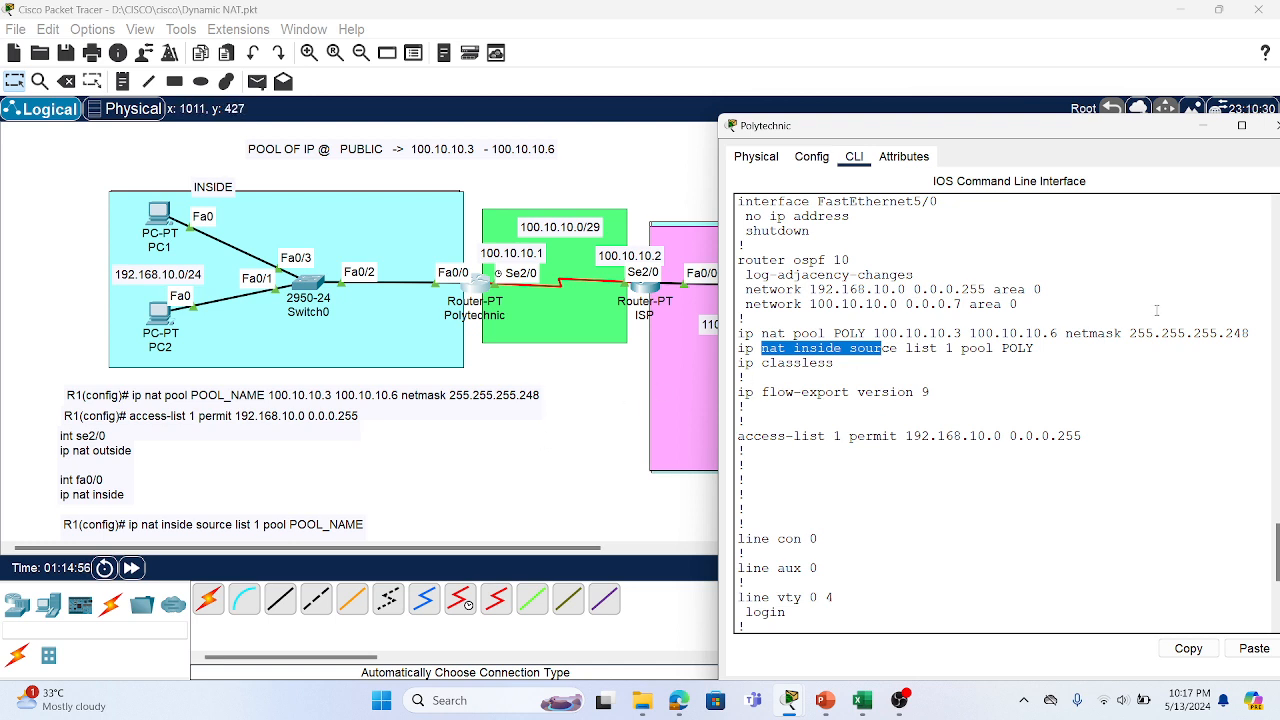
Close the Polytechnic router window and view the PC1 and router info cards
click(1203, 125)
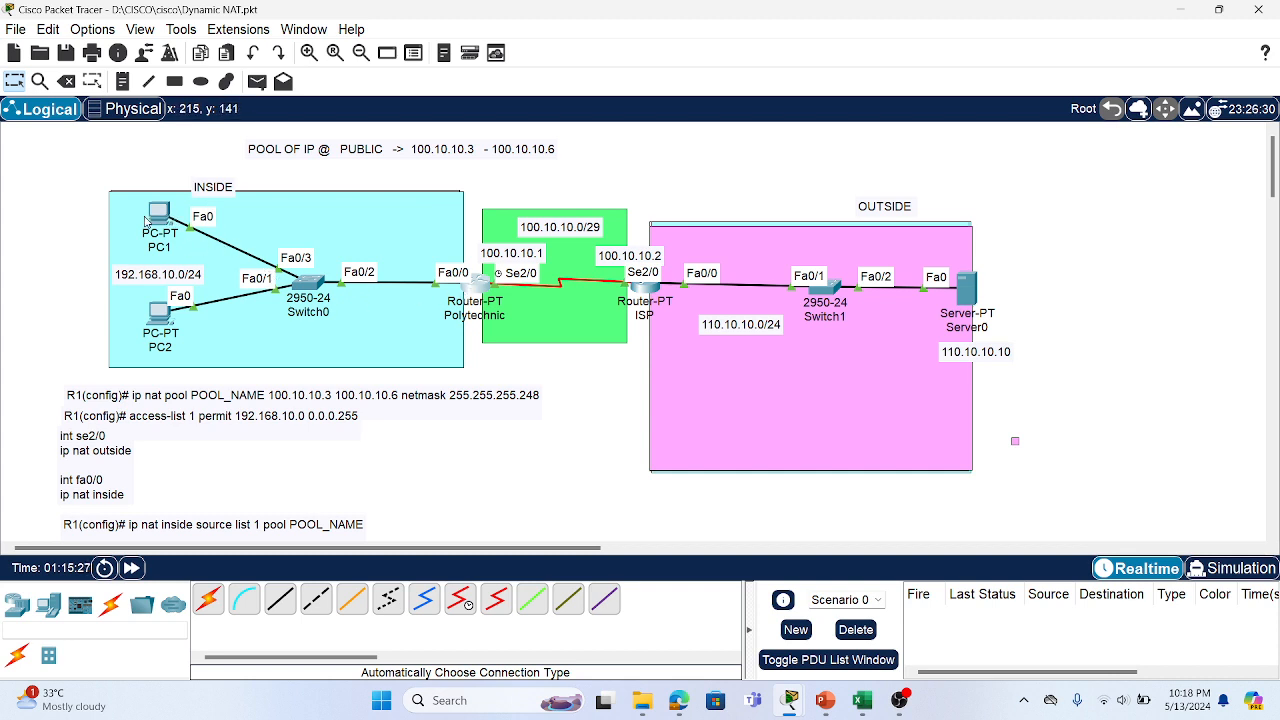
mouse_move(152, 223)
mouse_move(470, 296)
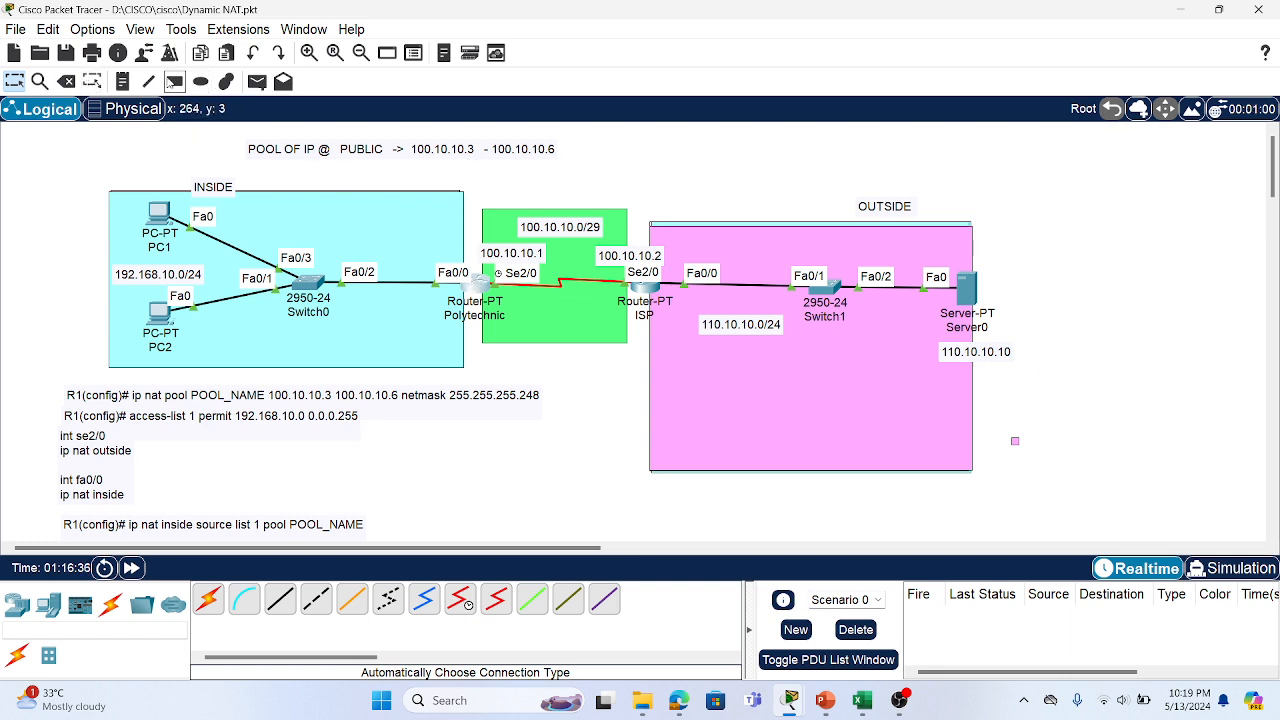
Add notes 'SIP 192.168.10.10' beside INSIDE and 'SIP 100.10.10.3' above the router link
click(122, 81)
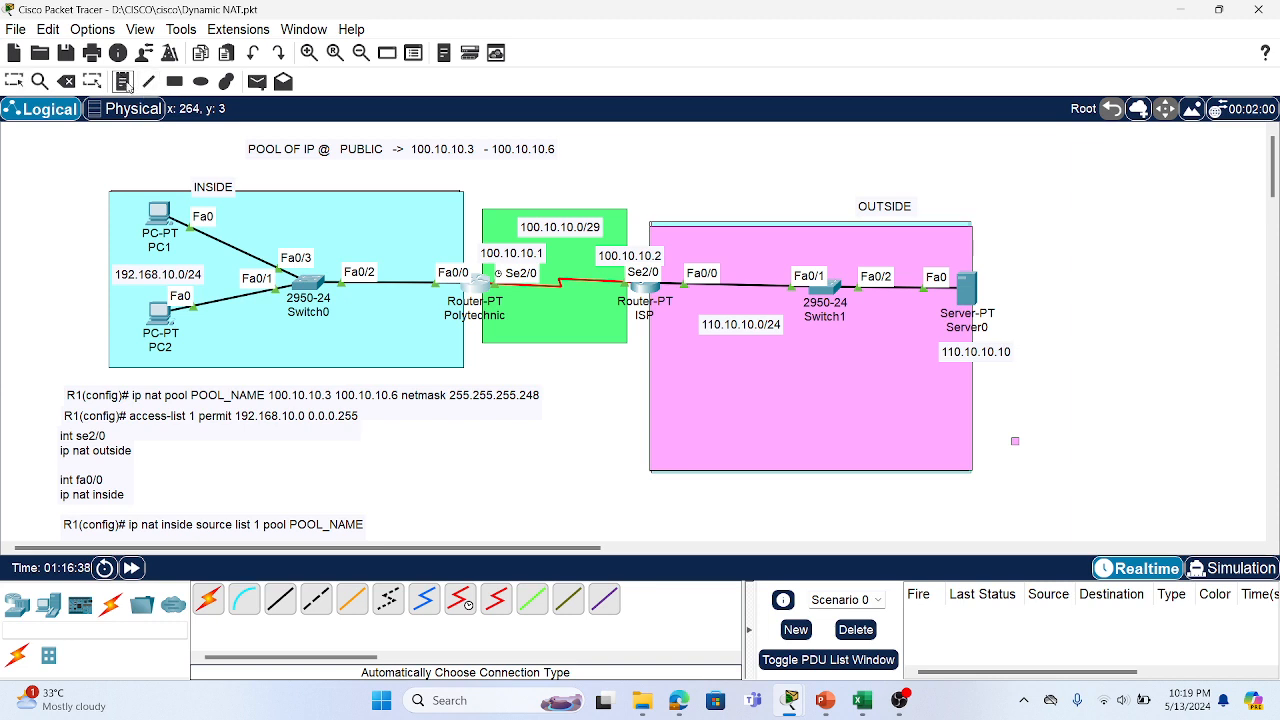
click(118, 166)
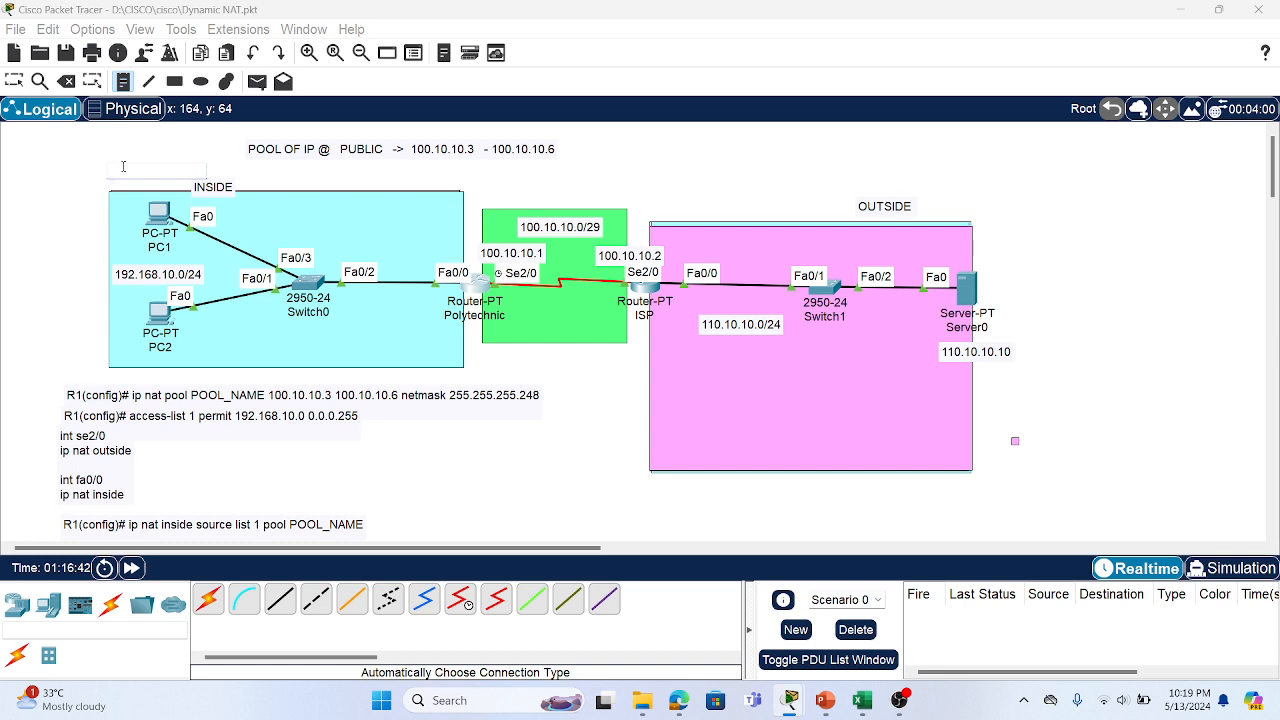
text(SIP )
text(19)
text(2.168)
text(.10.10)
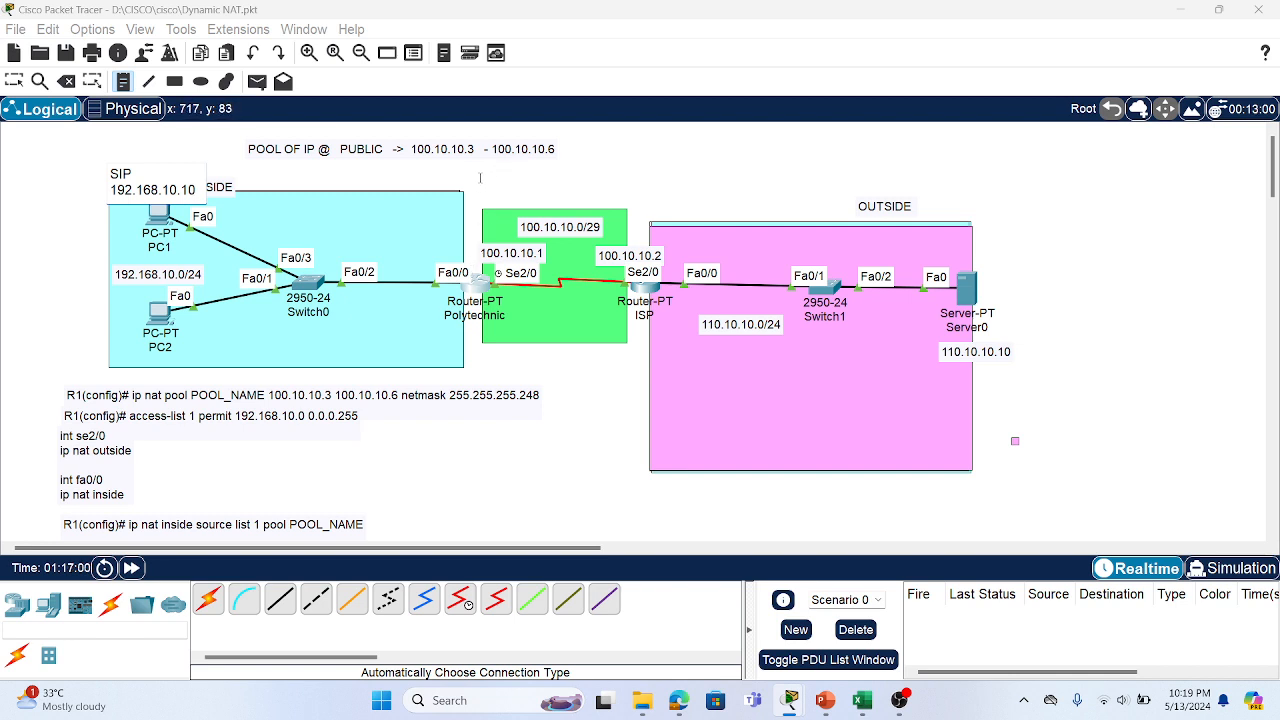
click(479, 181)
text(SIP)
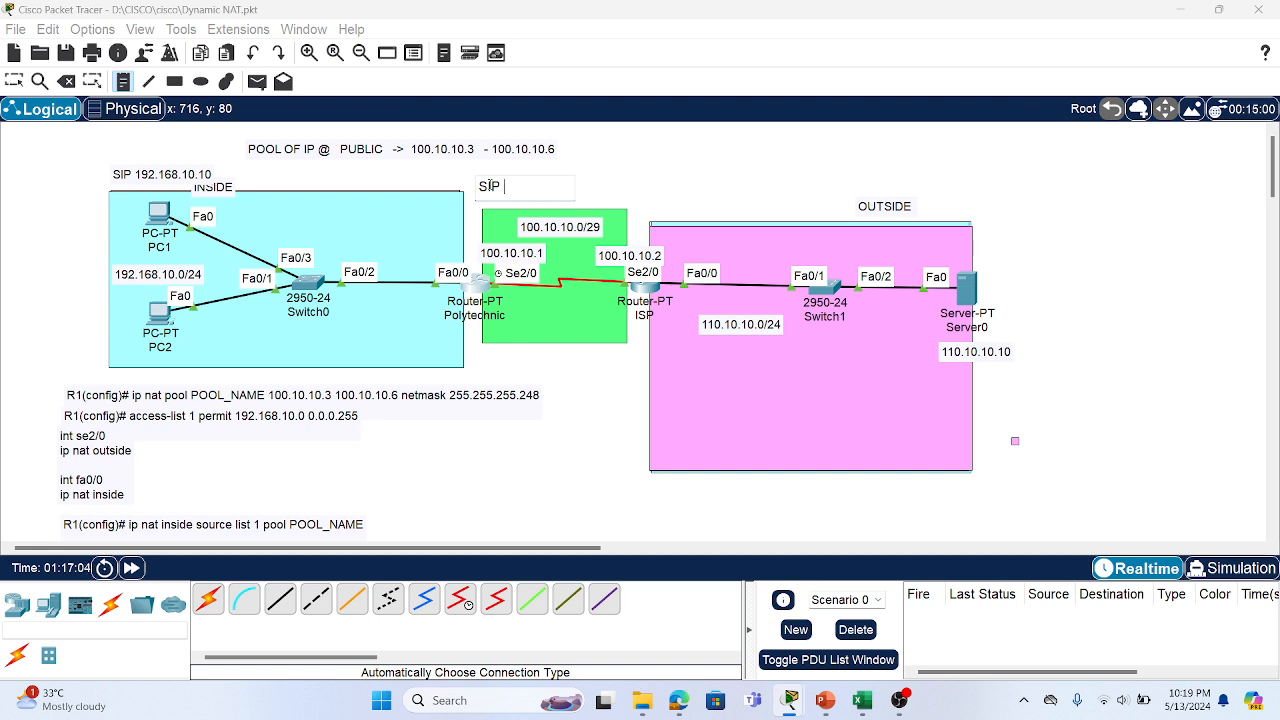
text( 10)
text(0.10)
text(.10.3)
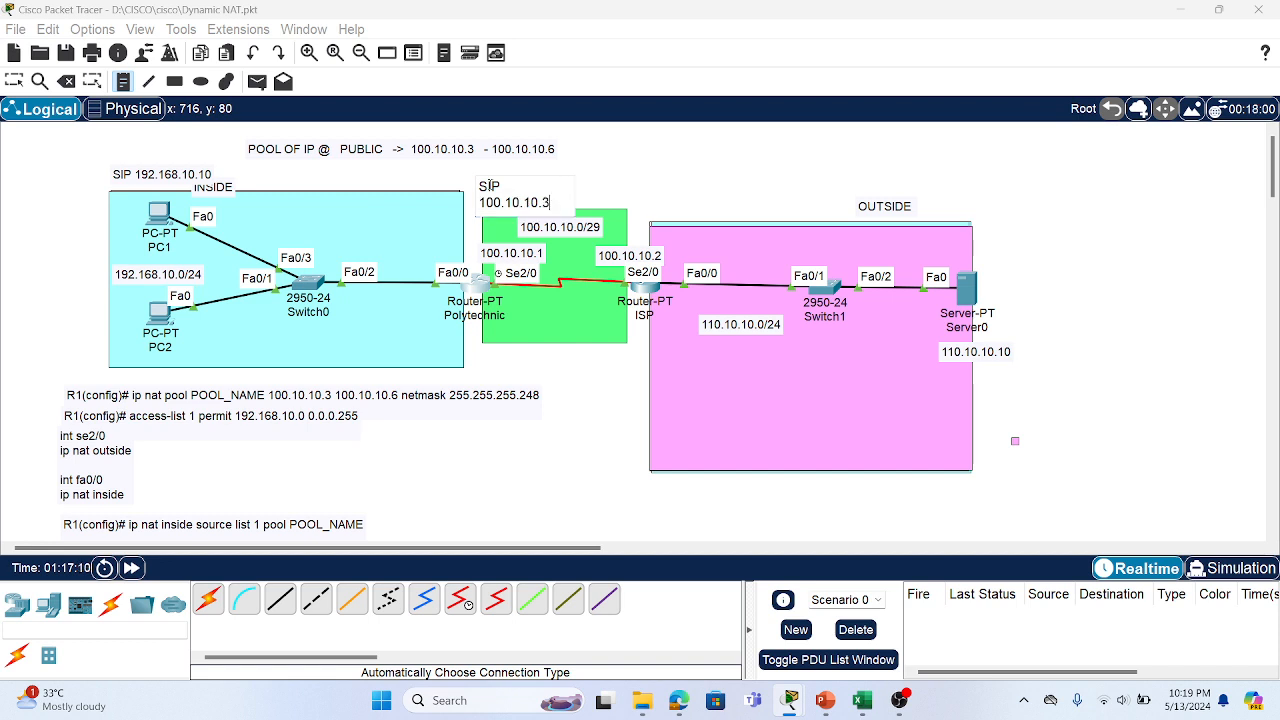
click(1183, 235)
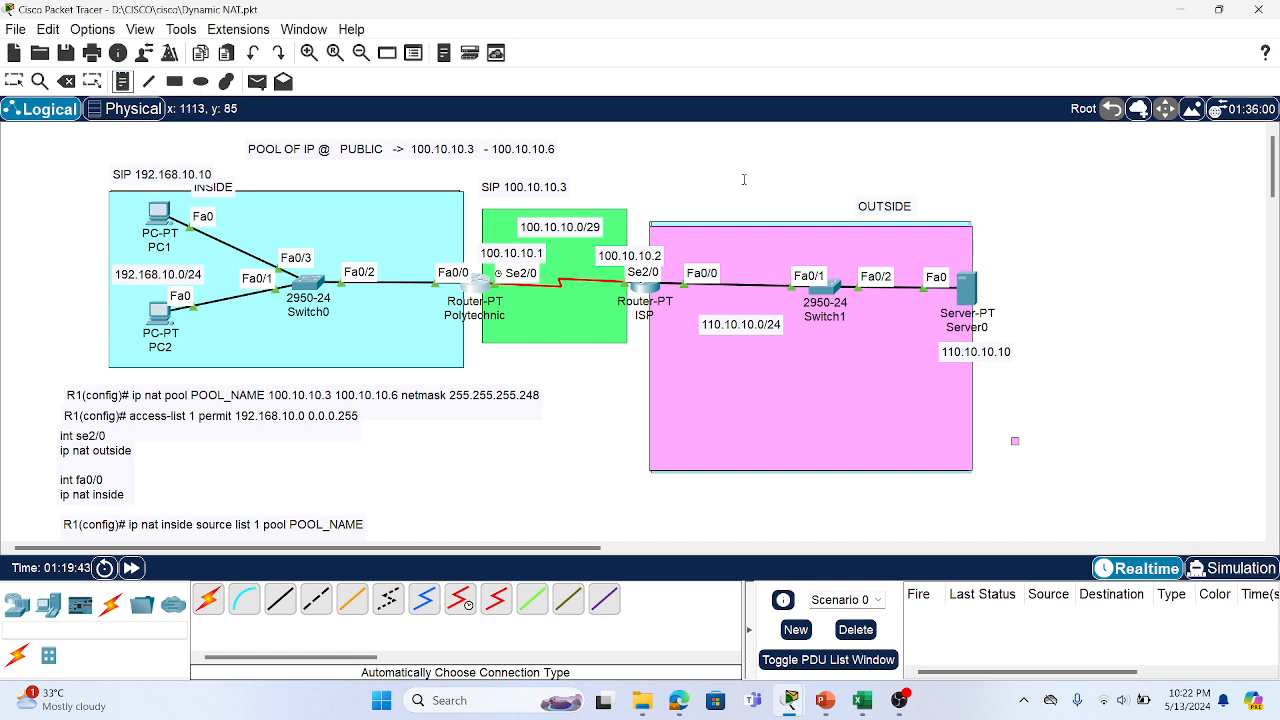
Place a 'DYNAMIC NAT' note above the OUTSIDE network, then open PC1's Desktop
click(785, 144)
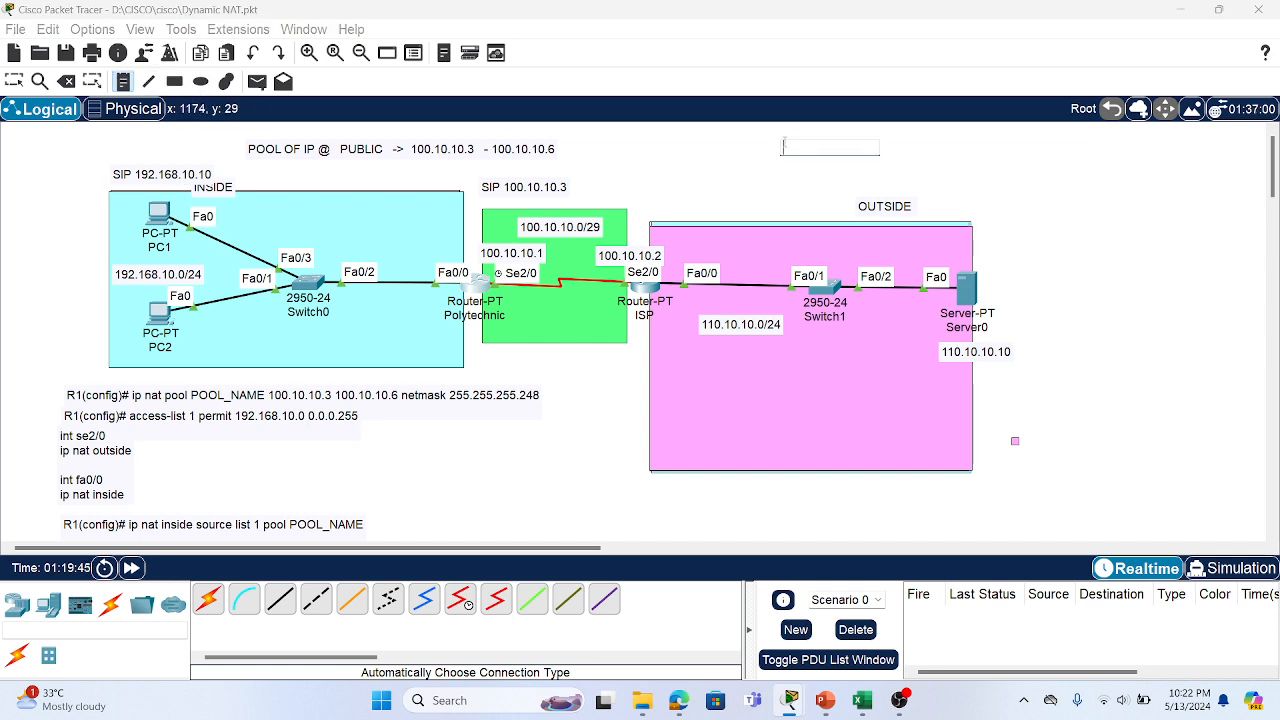
text(DYNAMI)
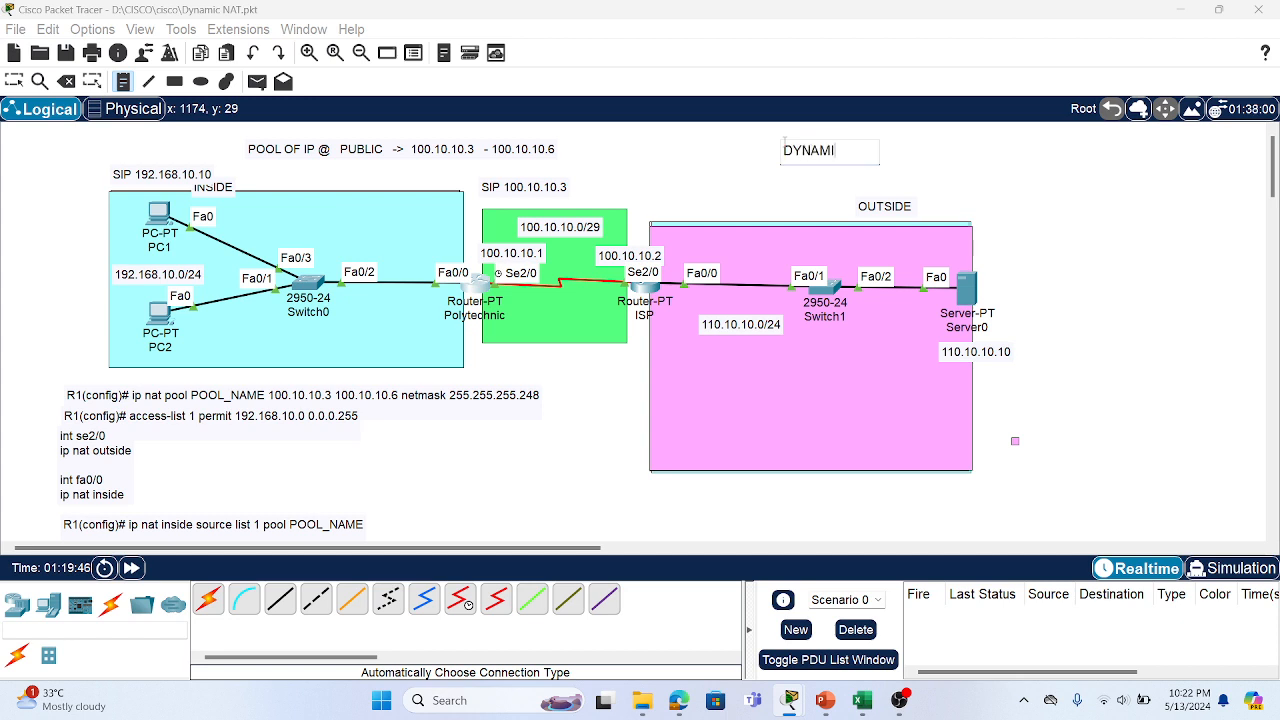
text(C NAT)
click(1046, 190)
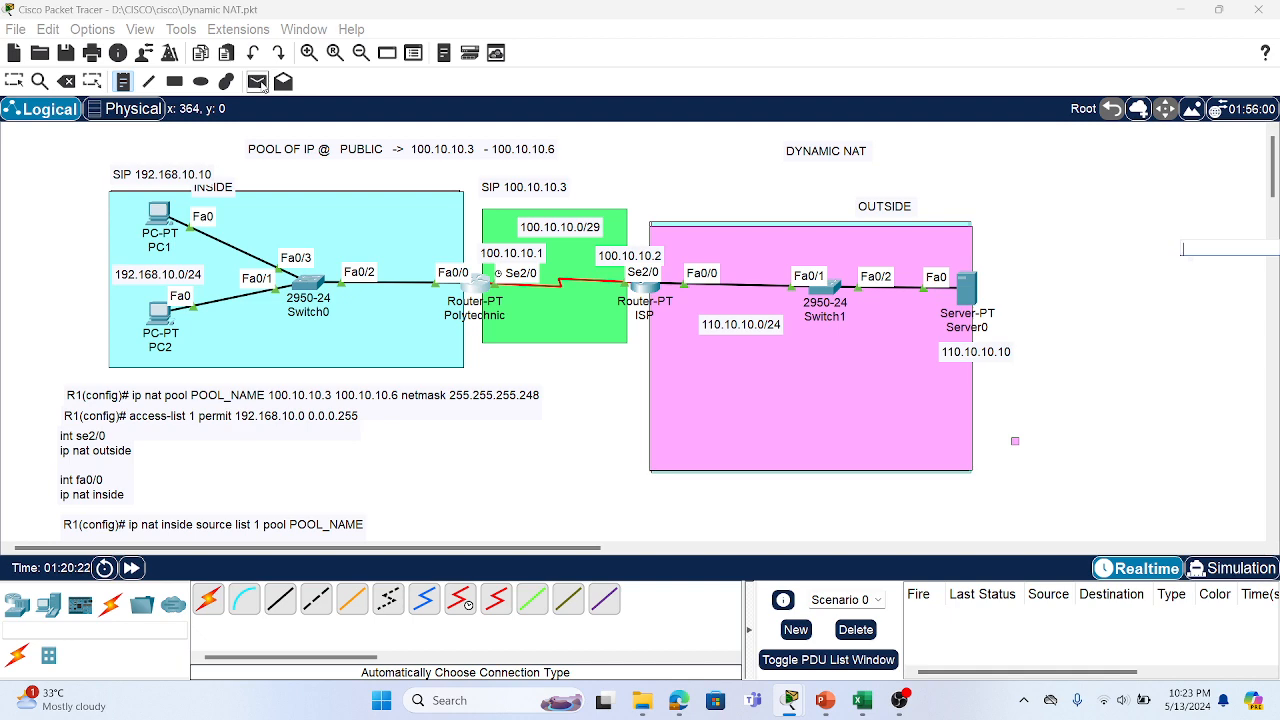
click(160, 216)
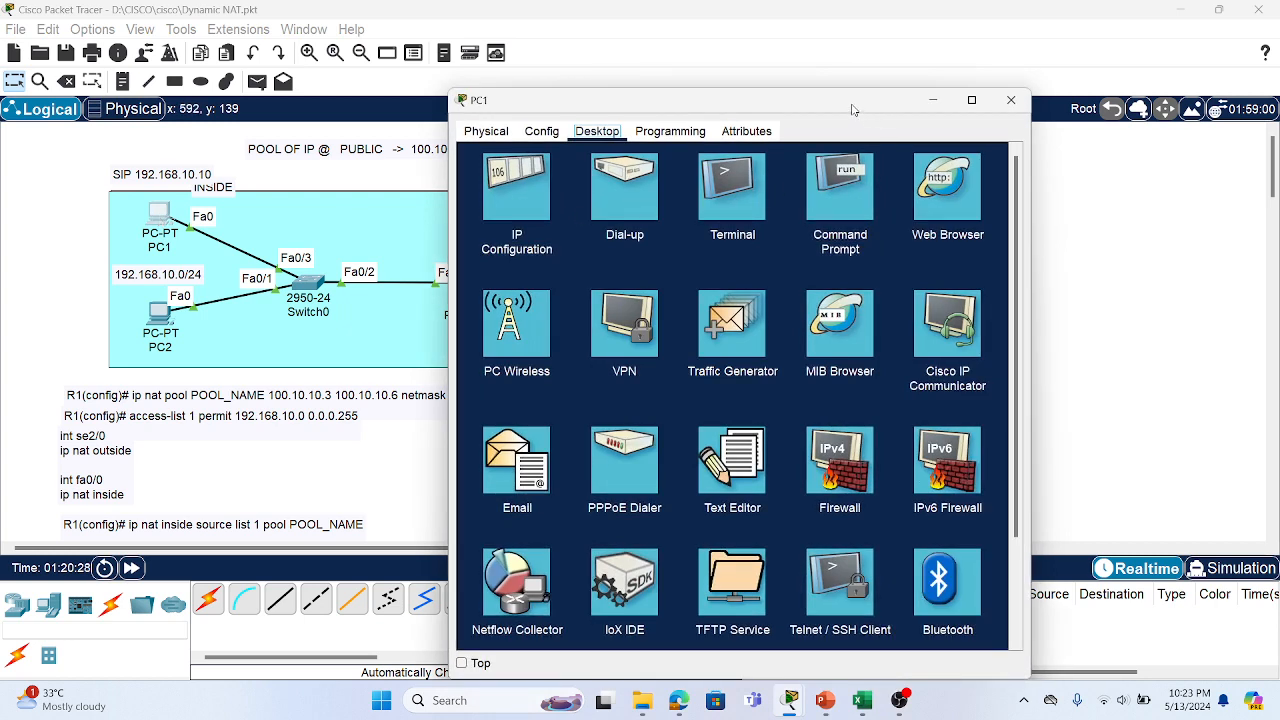
Browse to 110.10.10.10 in PC1's web browser to load the server's welcome page
drag(852, 109, 1195, 125)
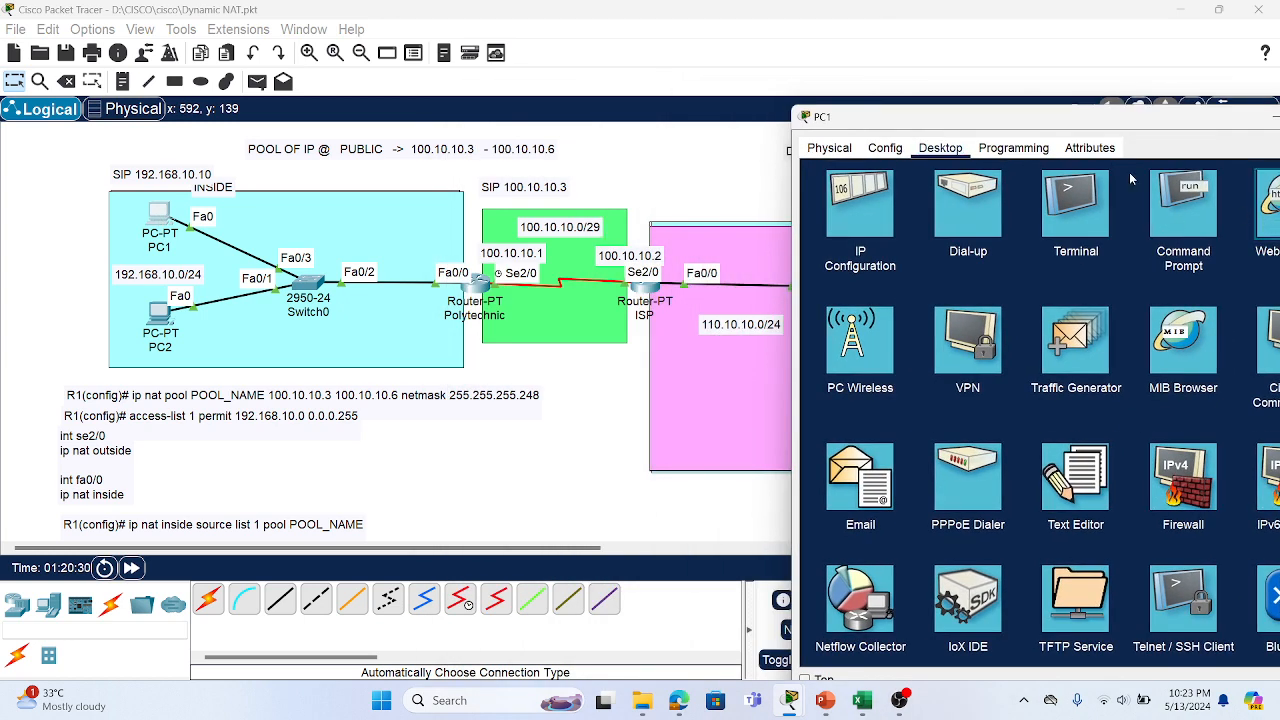
drag(1020, 120, 1085, 335)
click(1019, 418)
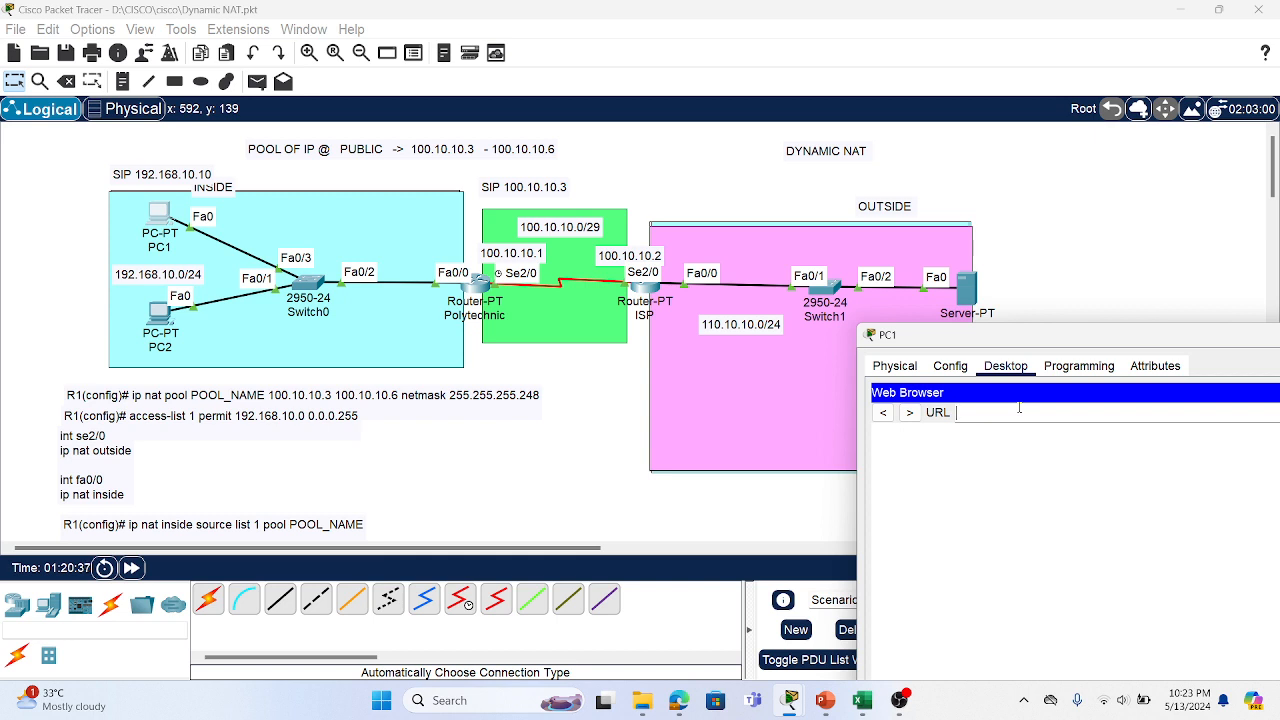
text(110.10.10.10)
key(Return)
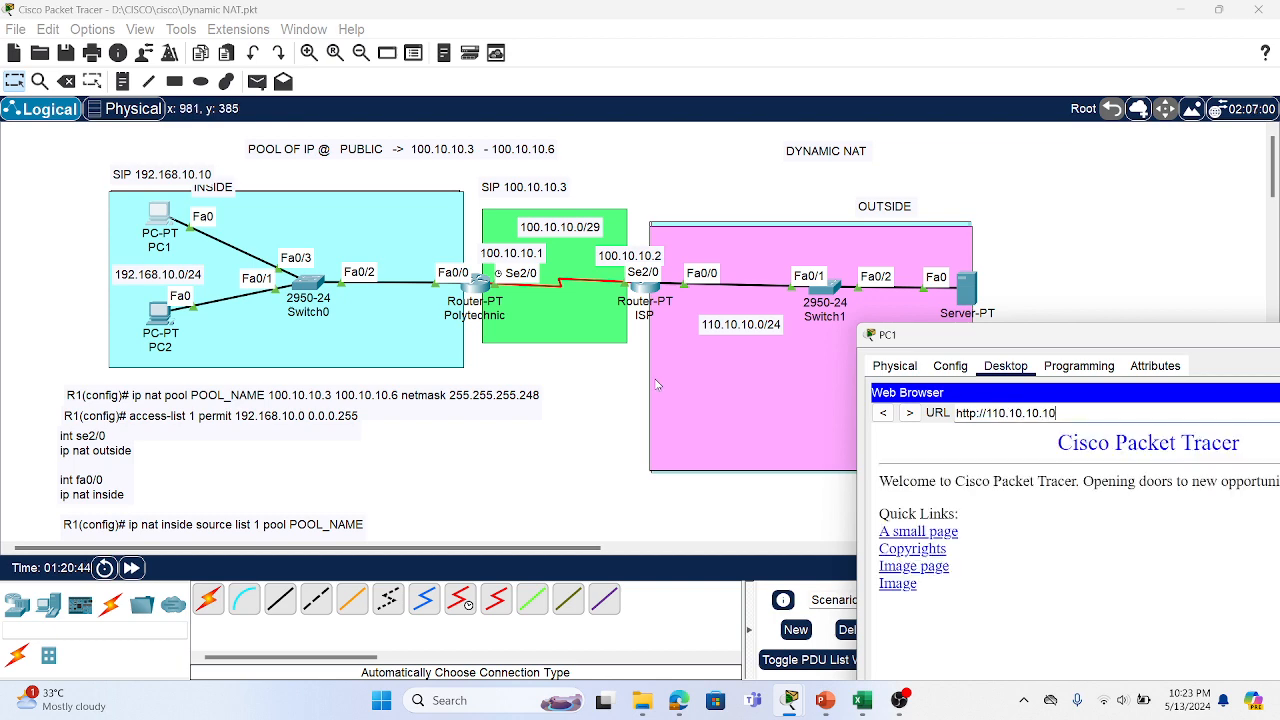
Run 'sh ip nat tr' in the Polytechnic router's CLI to list its NAT translations
click(476, 291)
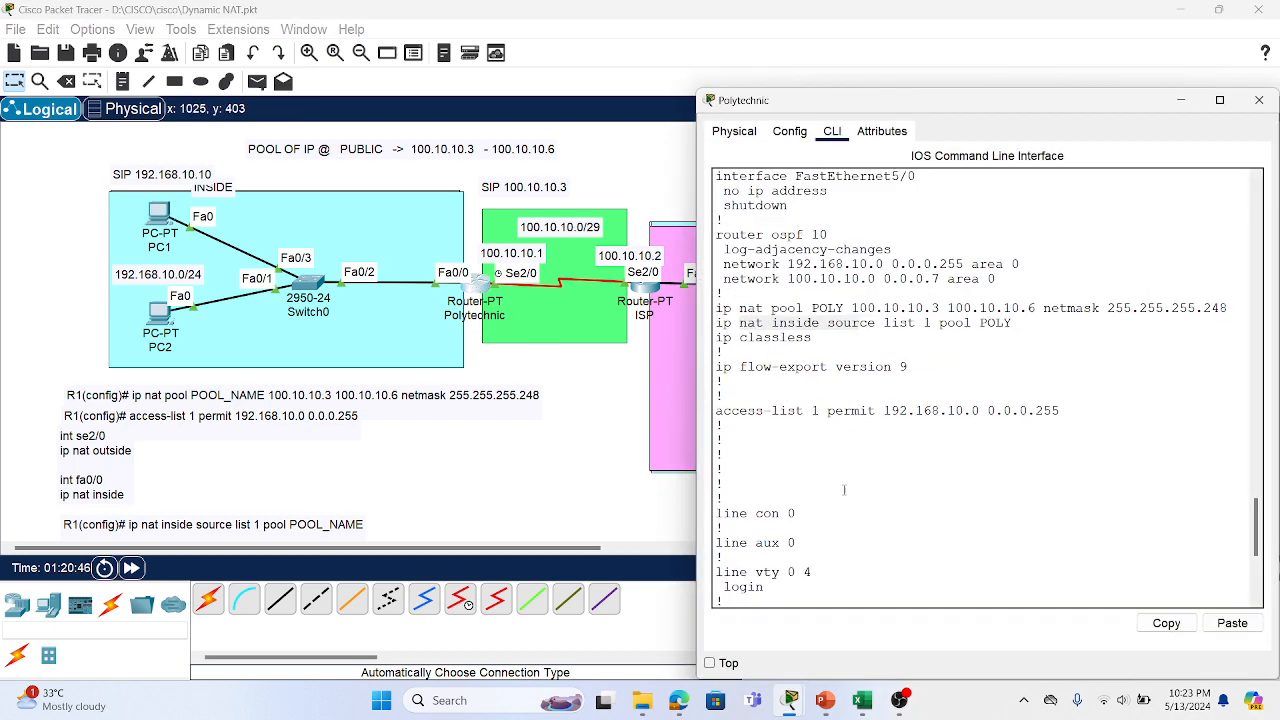
key(Return)
key(Return)
key(Return)
key(Return)
key(Return)
key(Return)
key(Return)
key(Return)
key(Return)
key(Return)
key(Return)
key(Return)
key(Return)
key(Return)
key(Return)
key(Return)
key(Return)
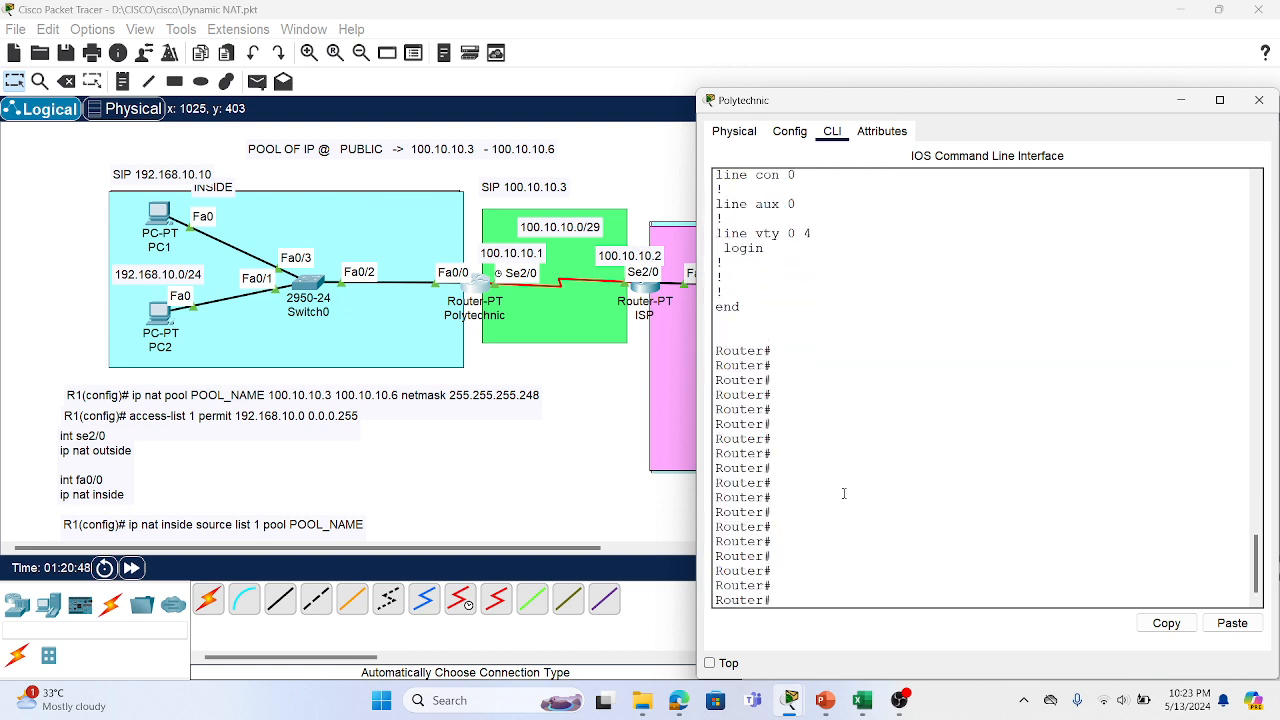
text(sh ip nat tr)
key(Return)
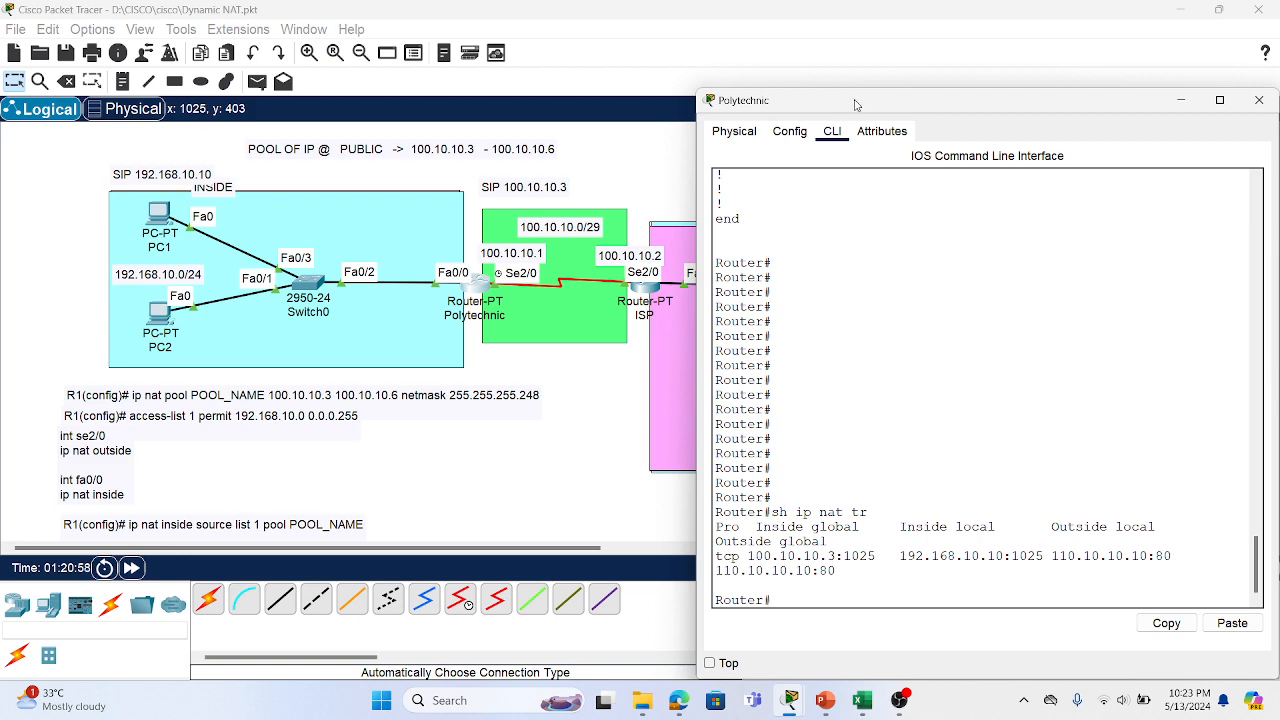
Highlight inside global 100.10.10.3 and inside local 192.168.10.10, then maximize the console
drag(857, 104, 947, 105)
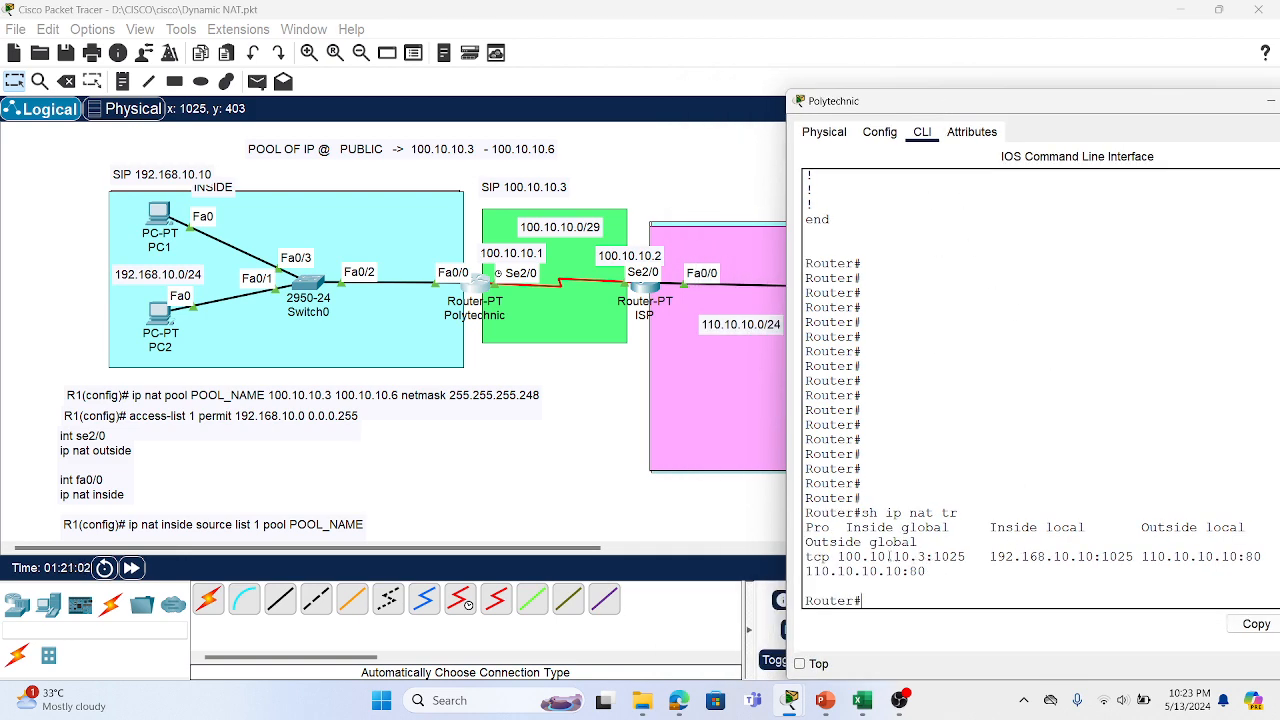
drag(836, 557, 953, 562)
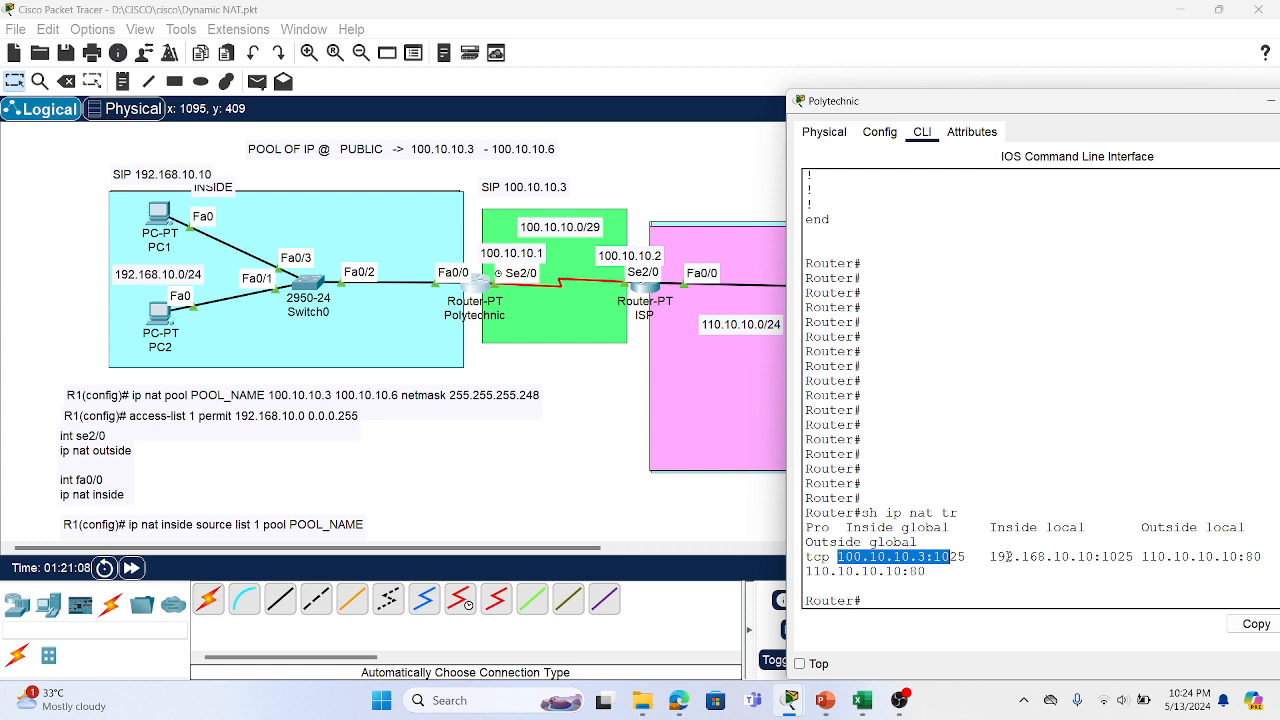
mouse_move(1004, 557)
mouse_down()
mouse_move(928, 571)
mouse_move(1060, 558)
mouse_move(1006, 557)
mouse_up()
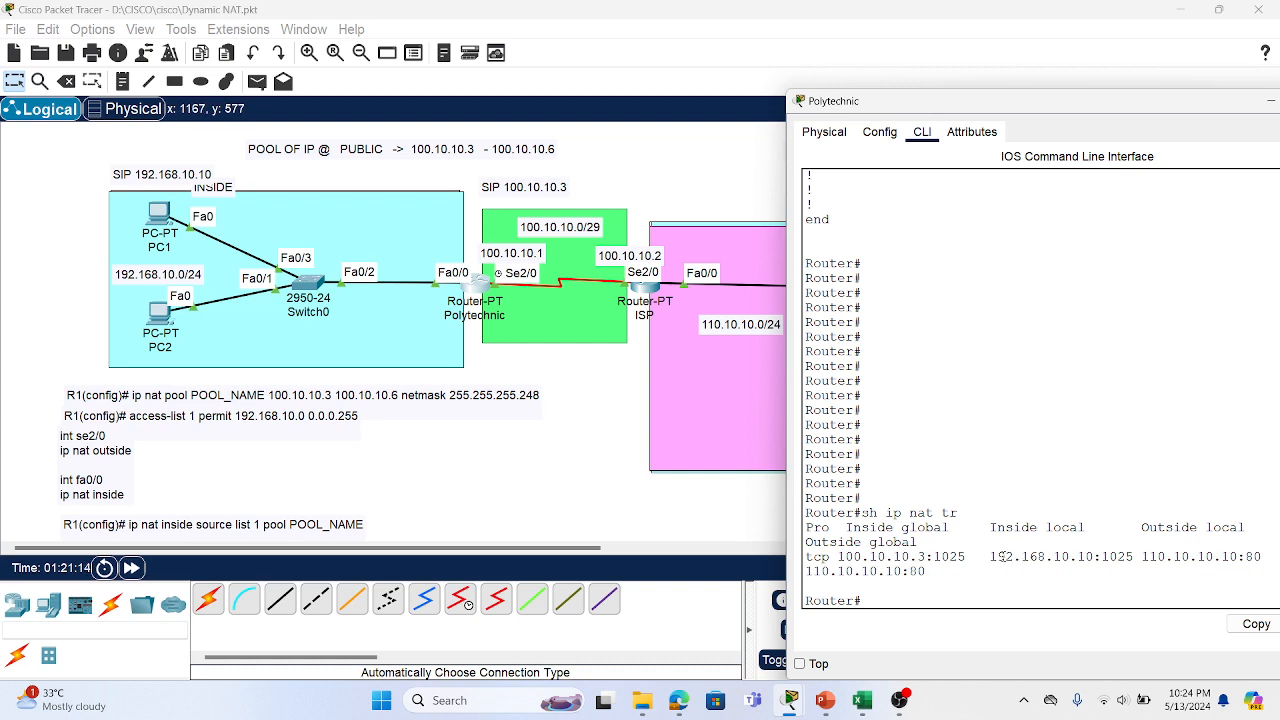
drag(997, 557, 1097, 557)
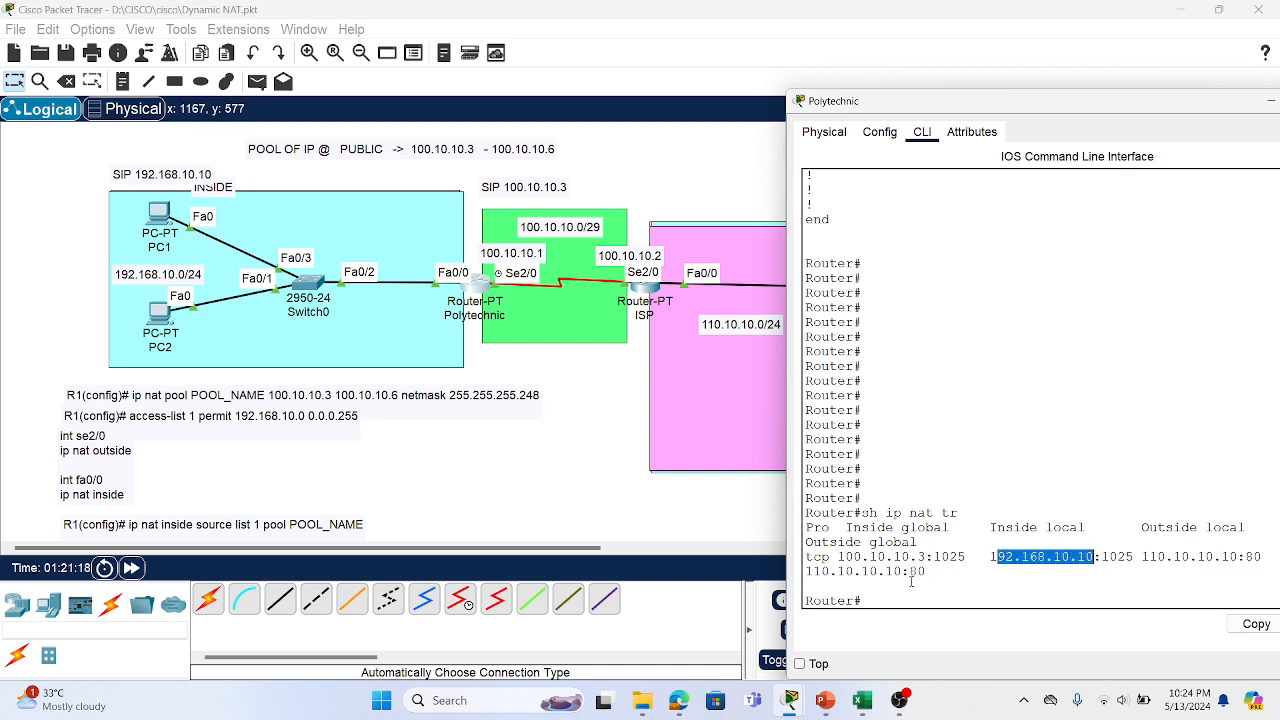
double_click(1139, 101)
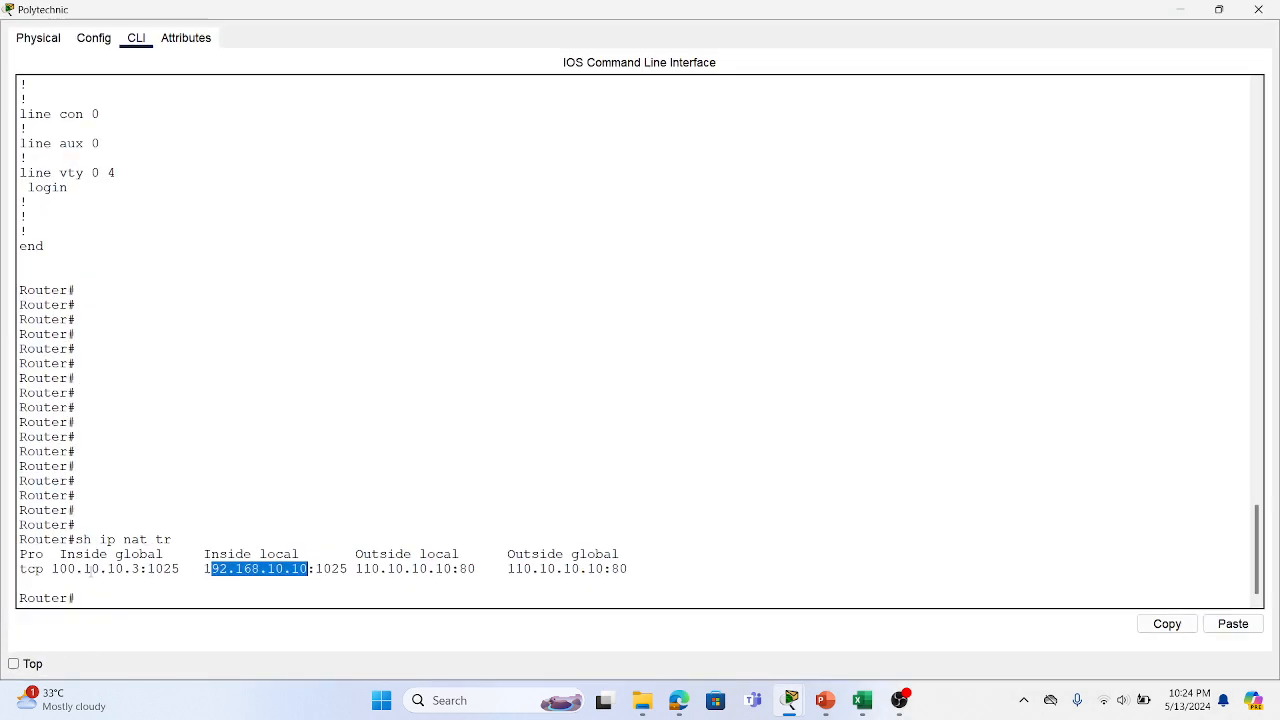
Highlight inside global 100.10.10.3:1025 and outside local 110.10.10.10:80 in the translation table
click(60, 554)
drag(144, 567, 179, 568)
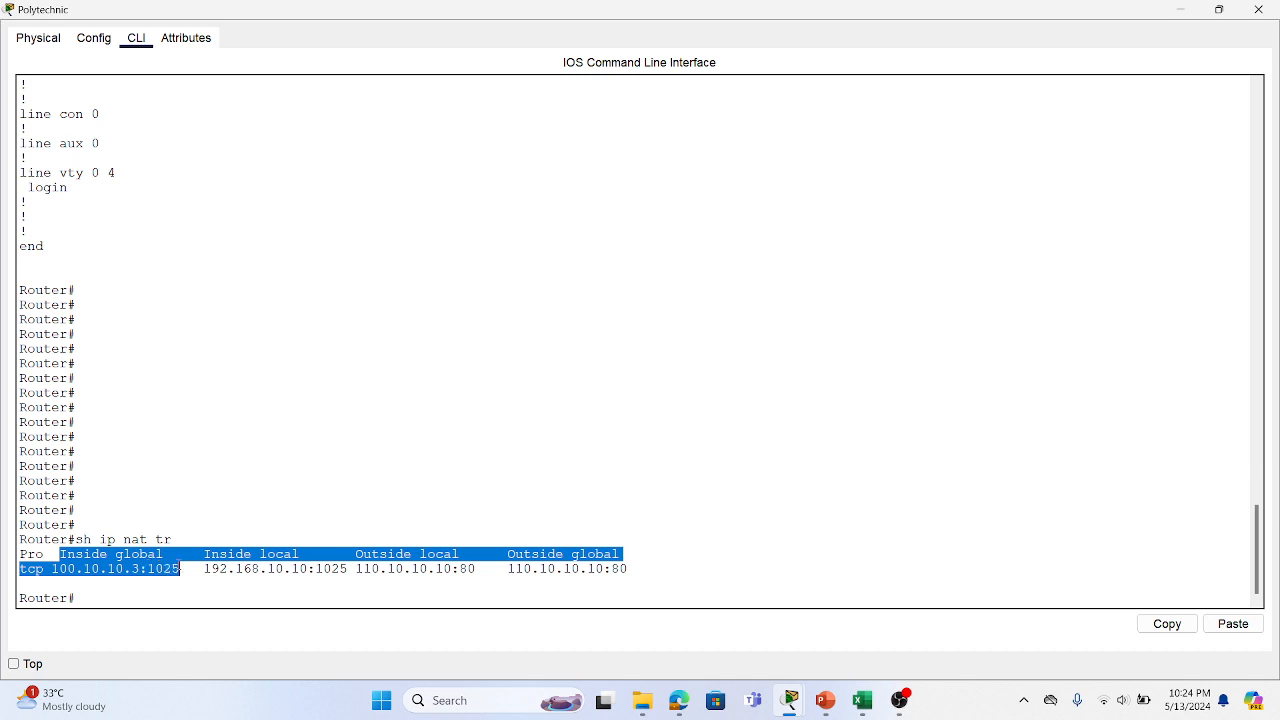
double_click(745, 17)
scroll(958, 353, down, 5)
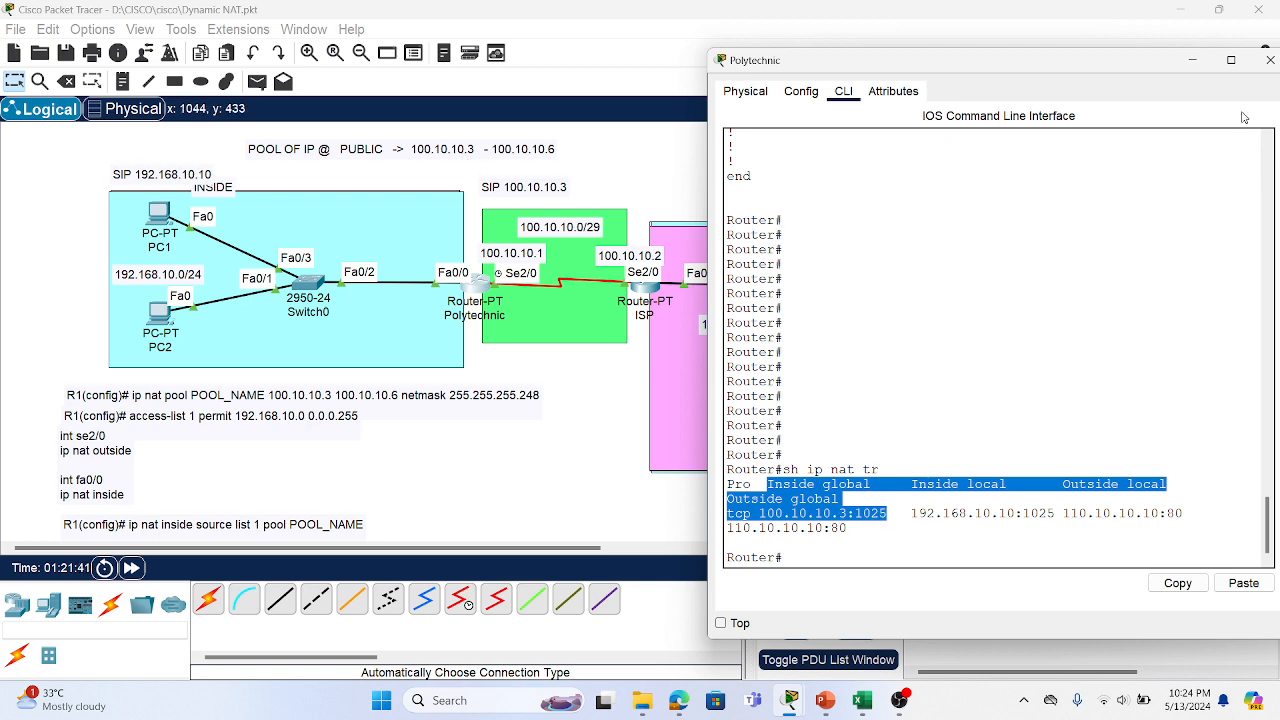
click(1235, 62)
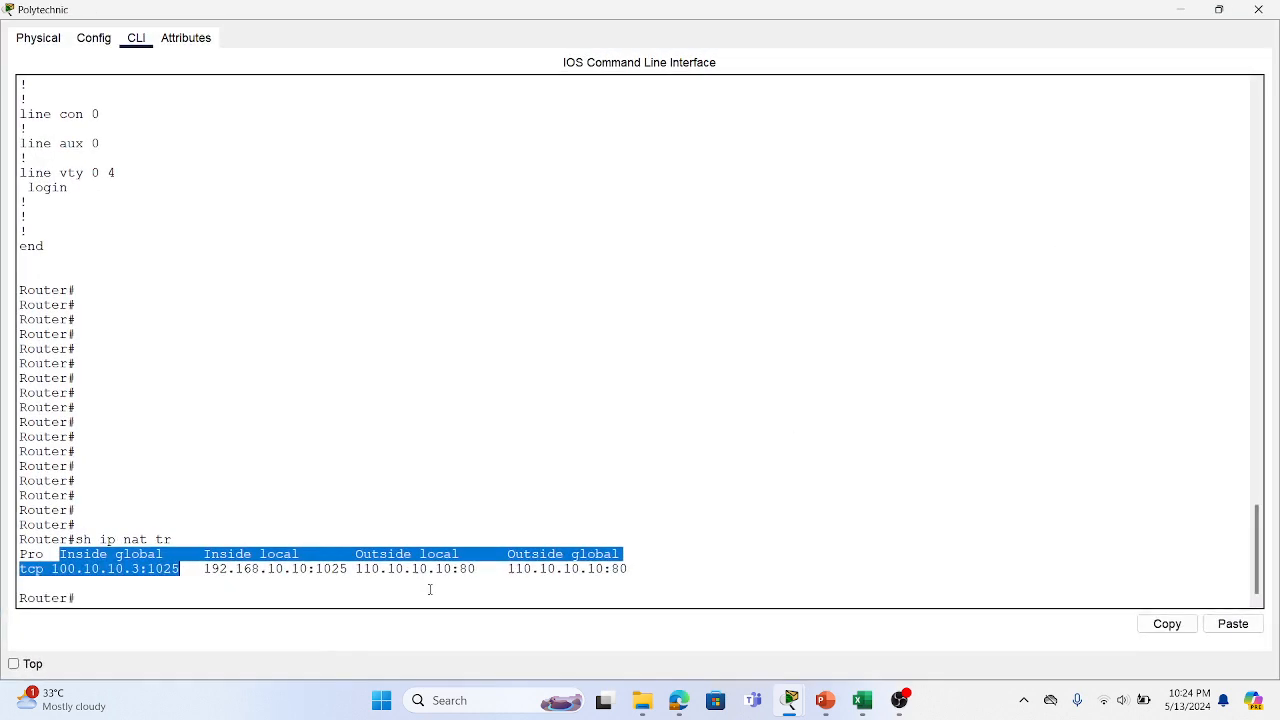
click(240, 607)
drag(205, 569, 477, 569)
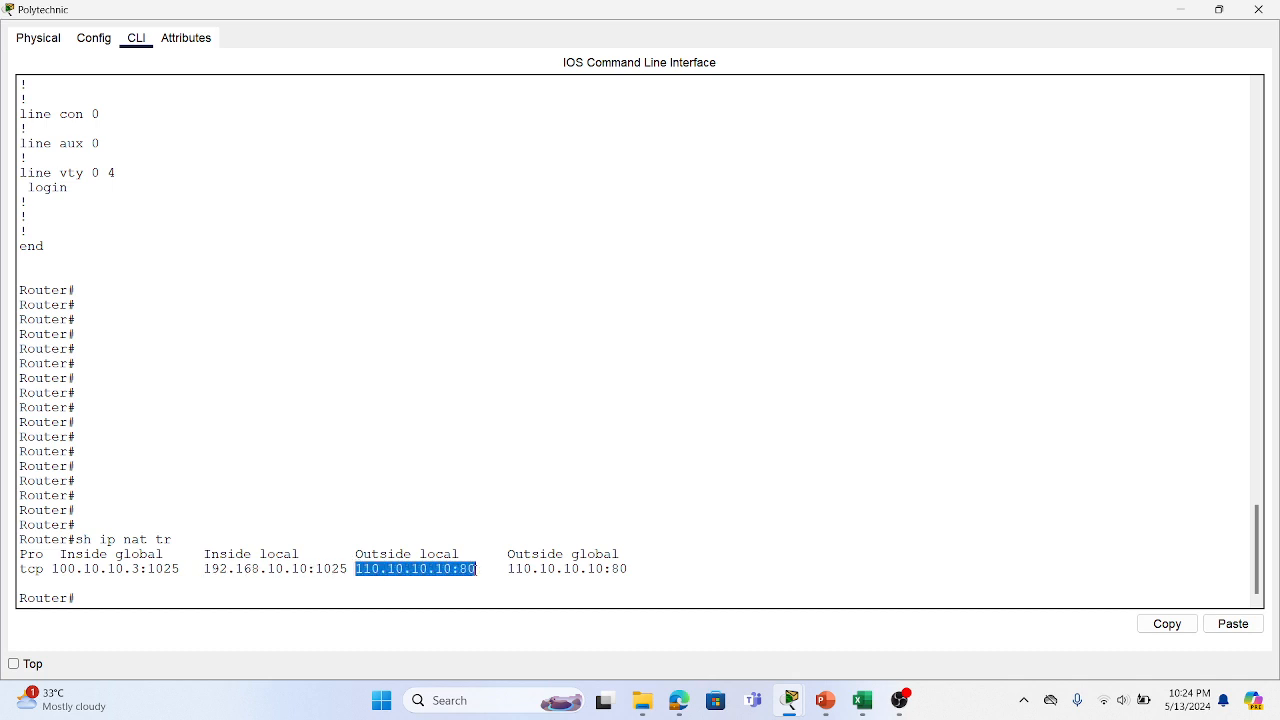
Shrink the router console, slide it aside to reveal the server, then minimize it
click(1218, 9)
drag(1034, 62, 391, 82)
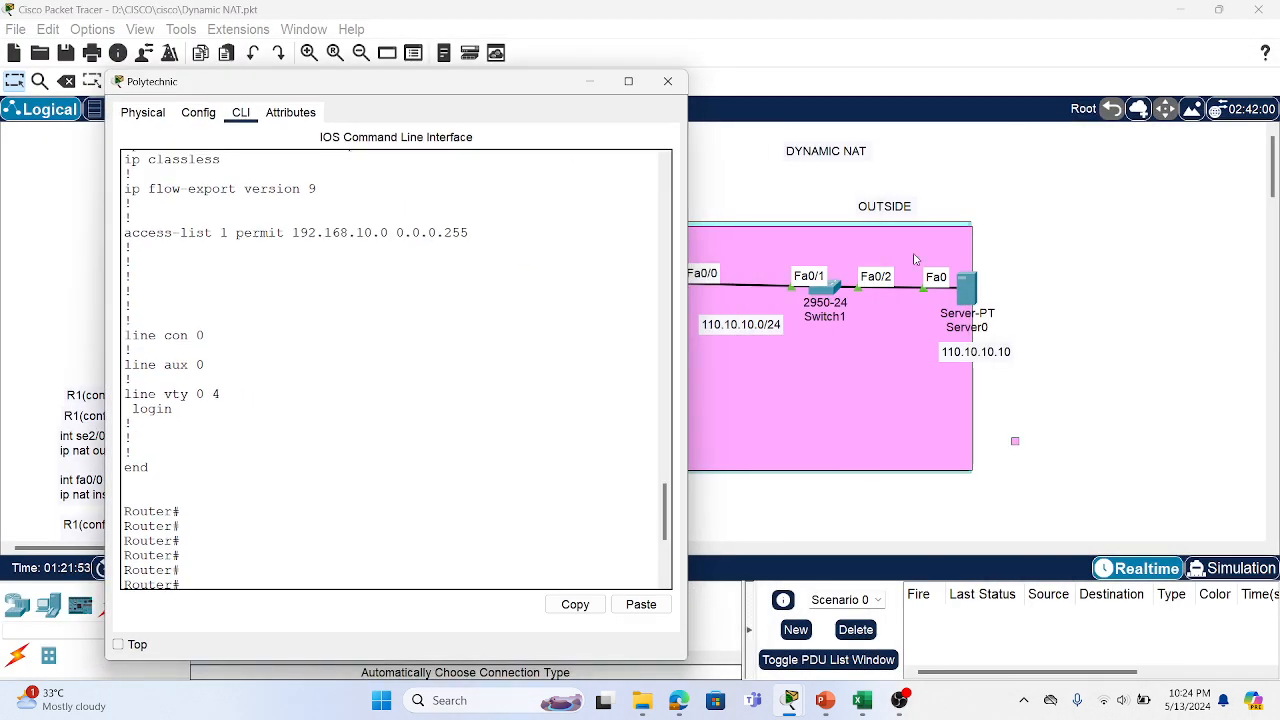
scroll(314, 418, down, 5)
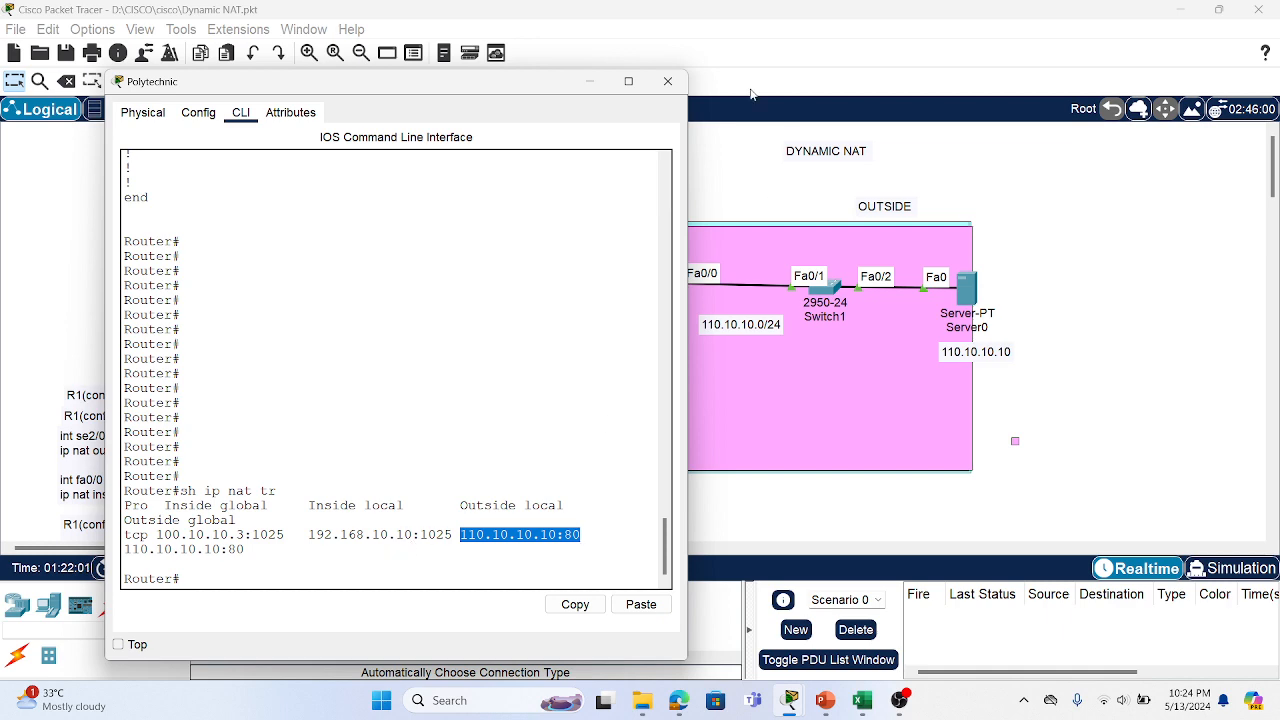
click(589, 82)
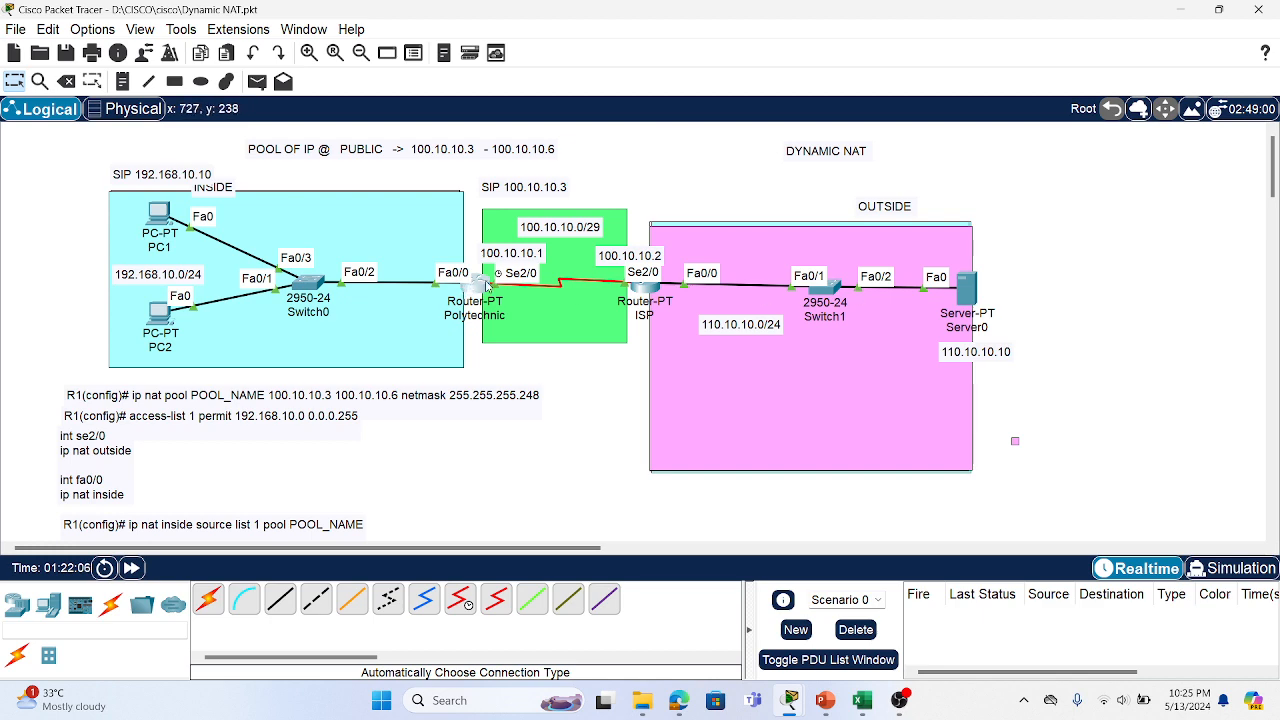
mouse_move(979, 298)
mouse_move(475, 290)
mouse_move(167, 310)
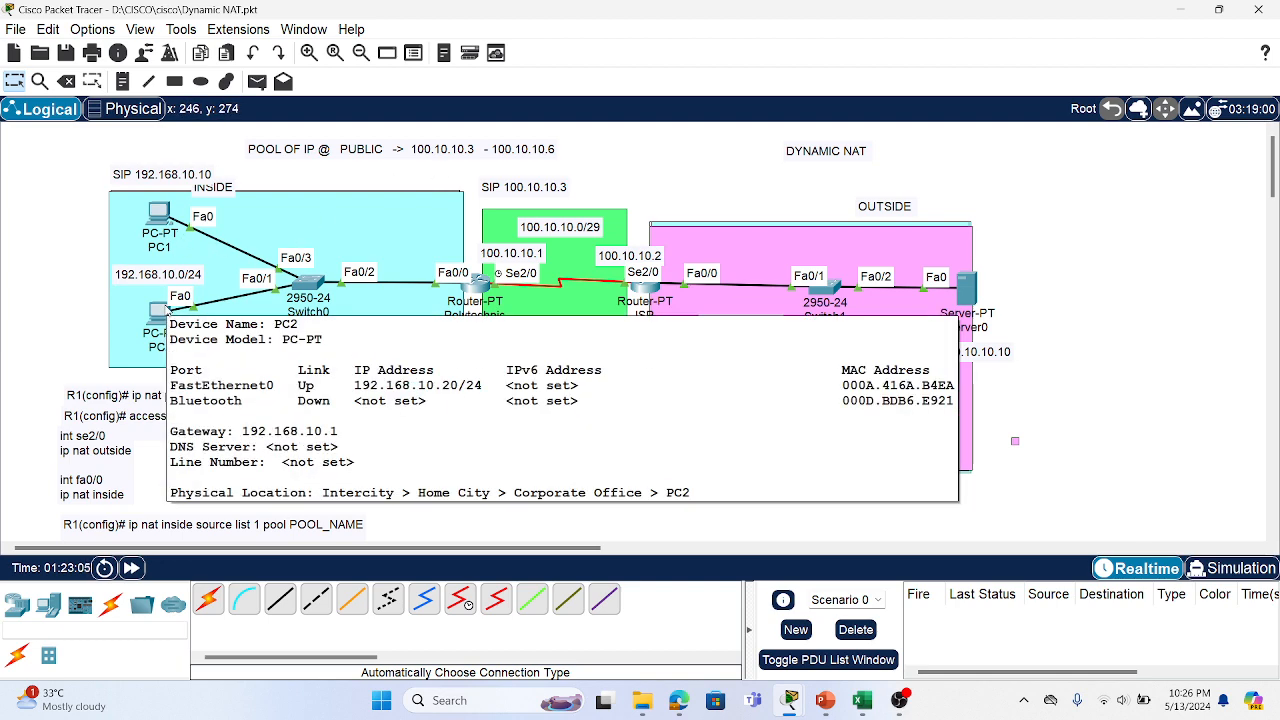